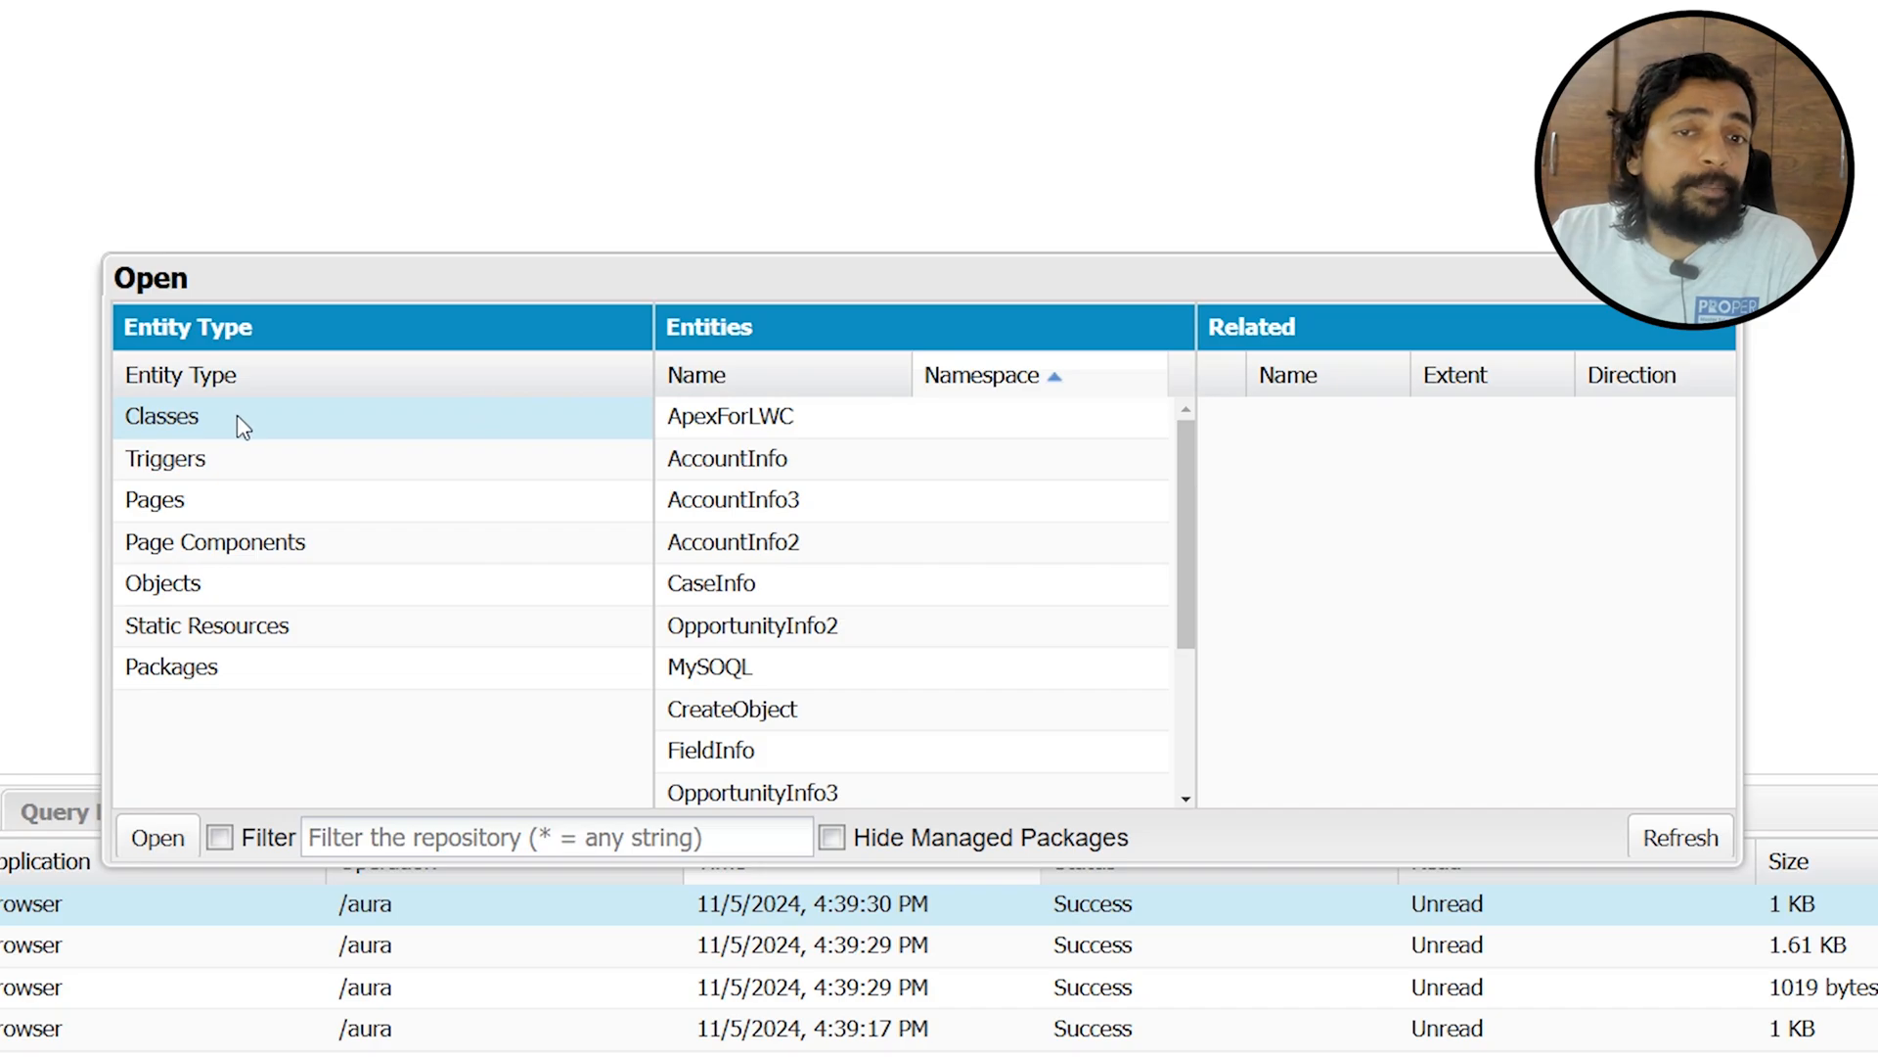
Find the Account object by filtering the objects with "Acc" and open its field list
left_click(177, 593)
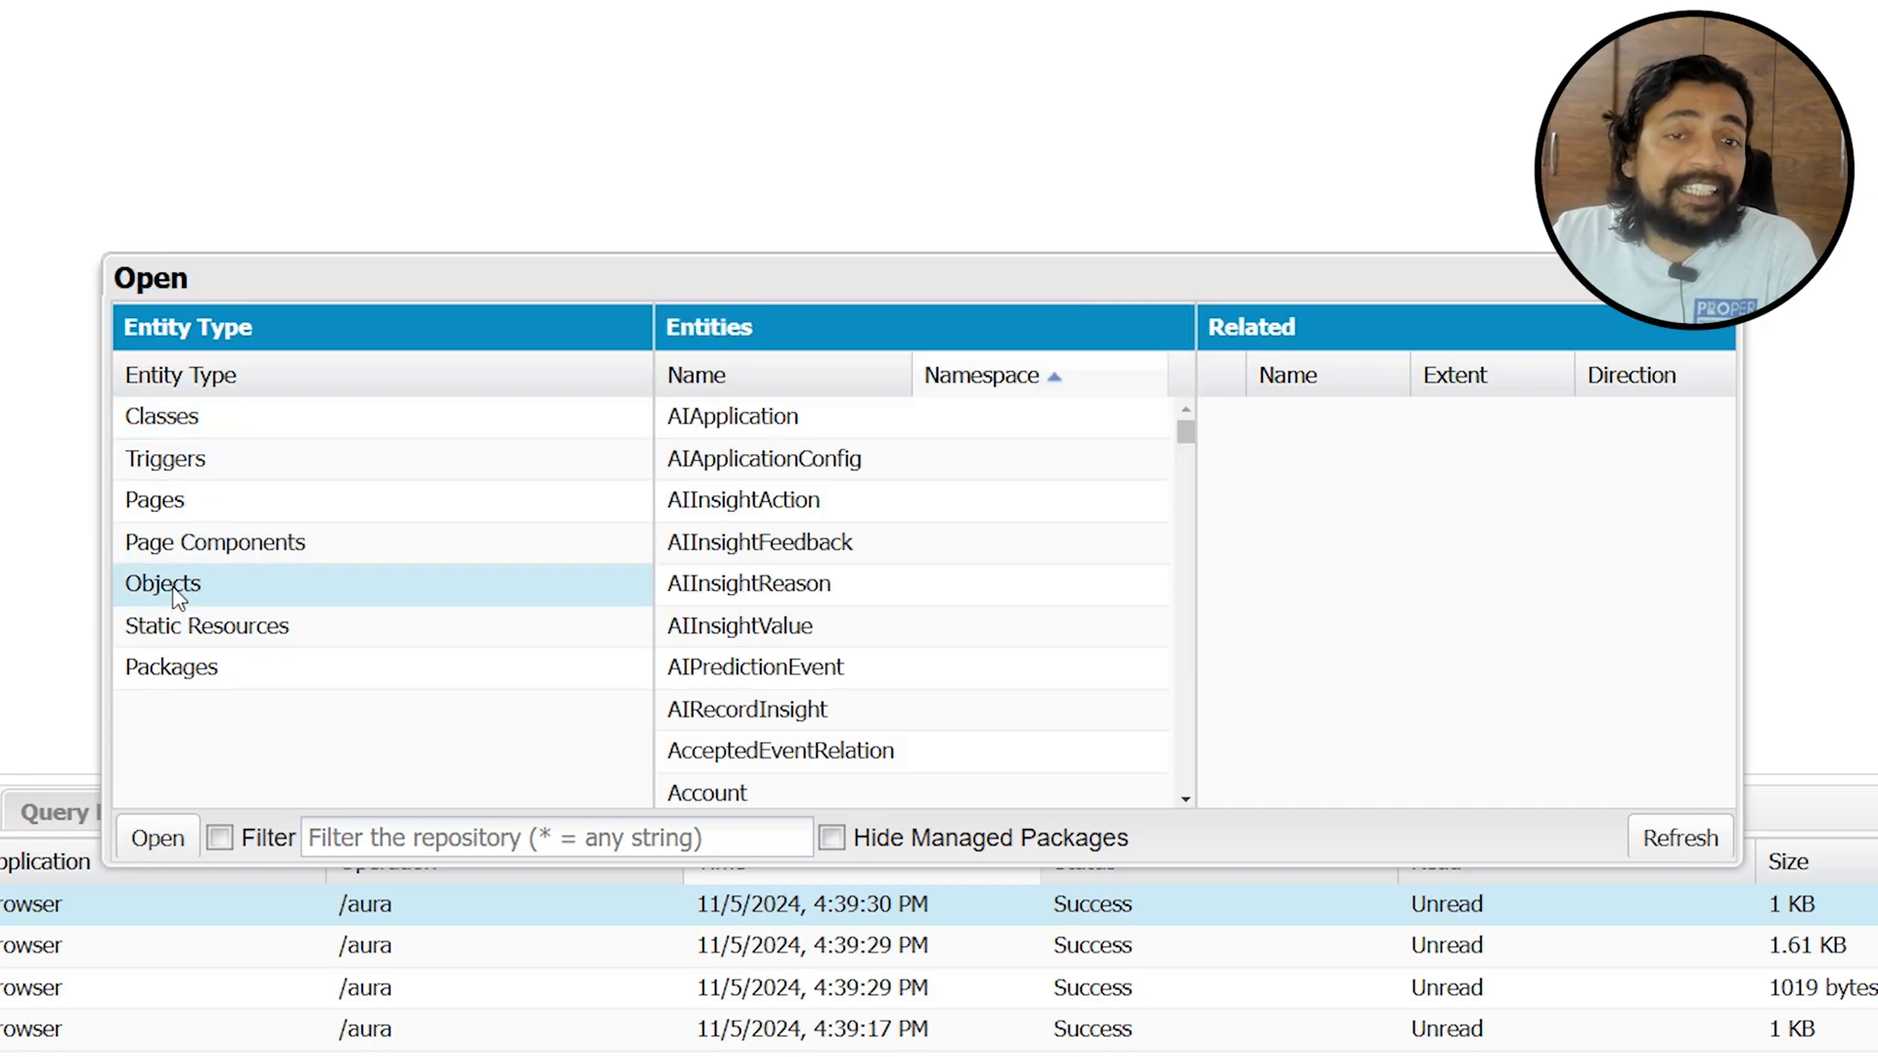
scroll(743, 499, "down", 3)
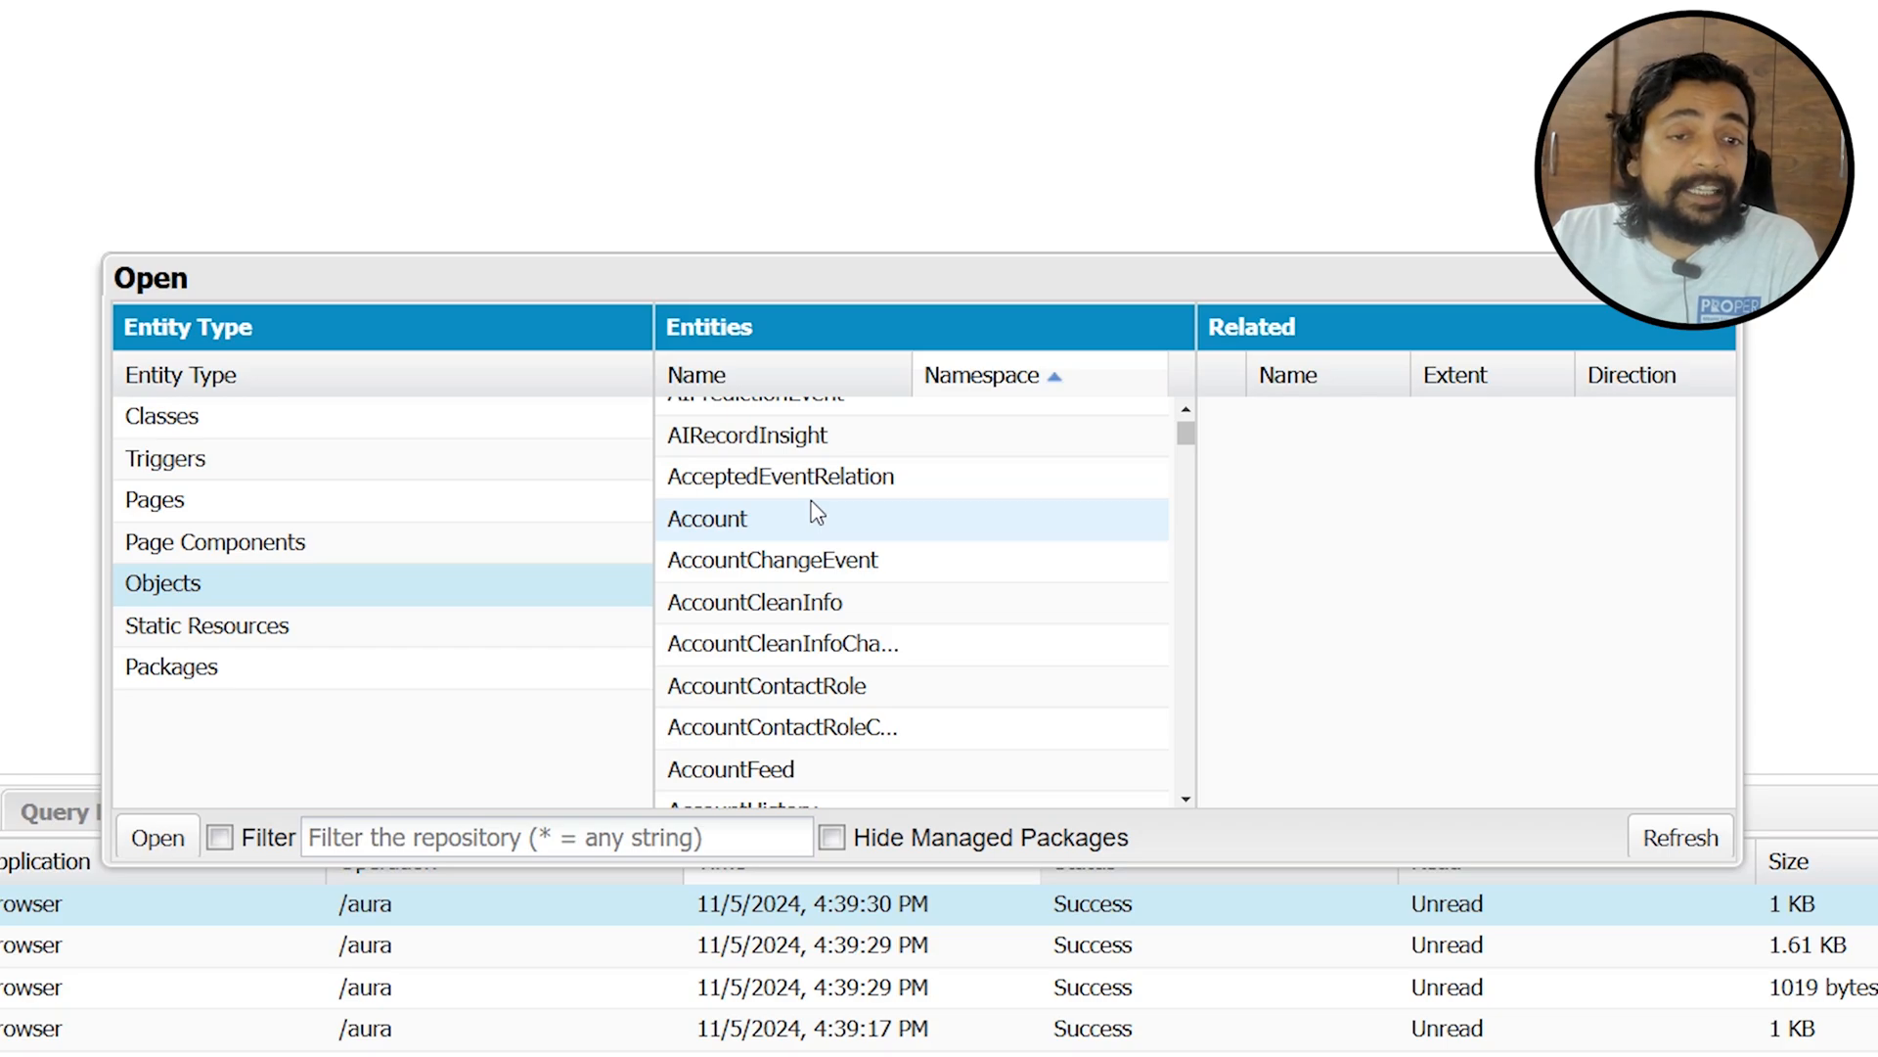
left_click(462, 839)
type("Acc")
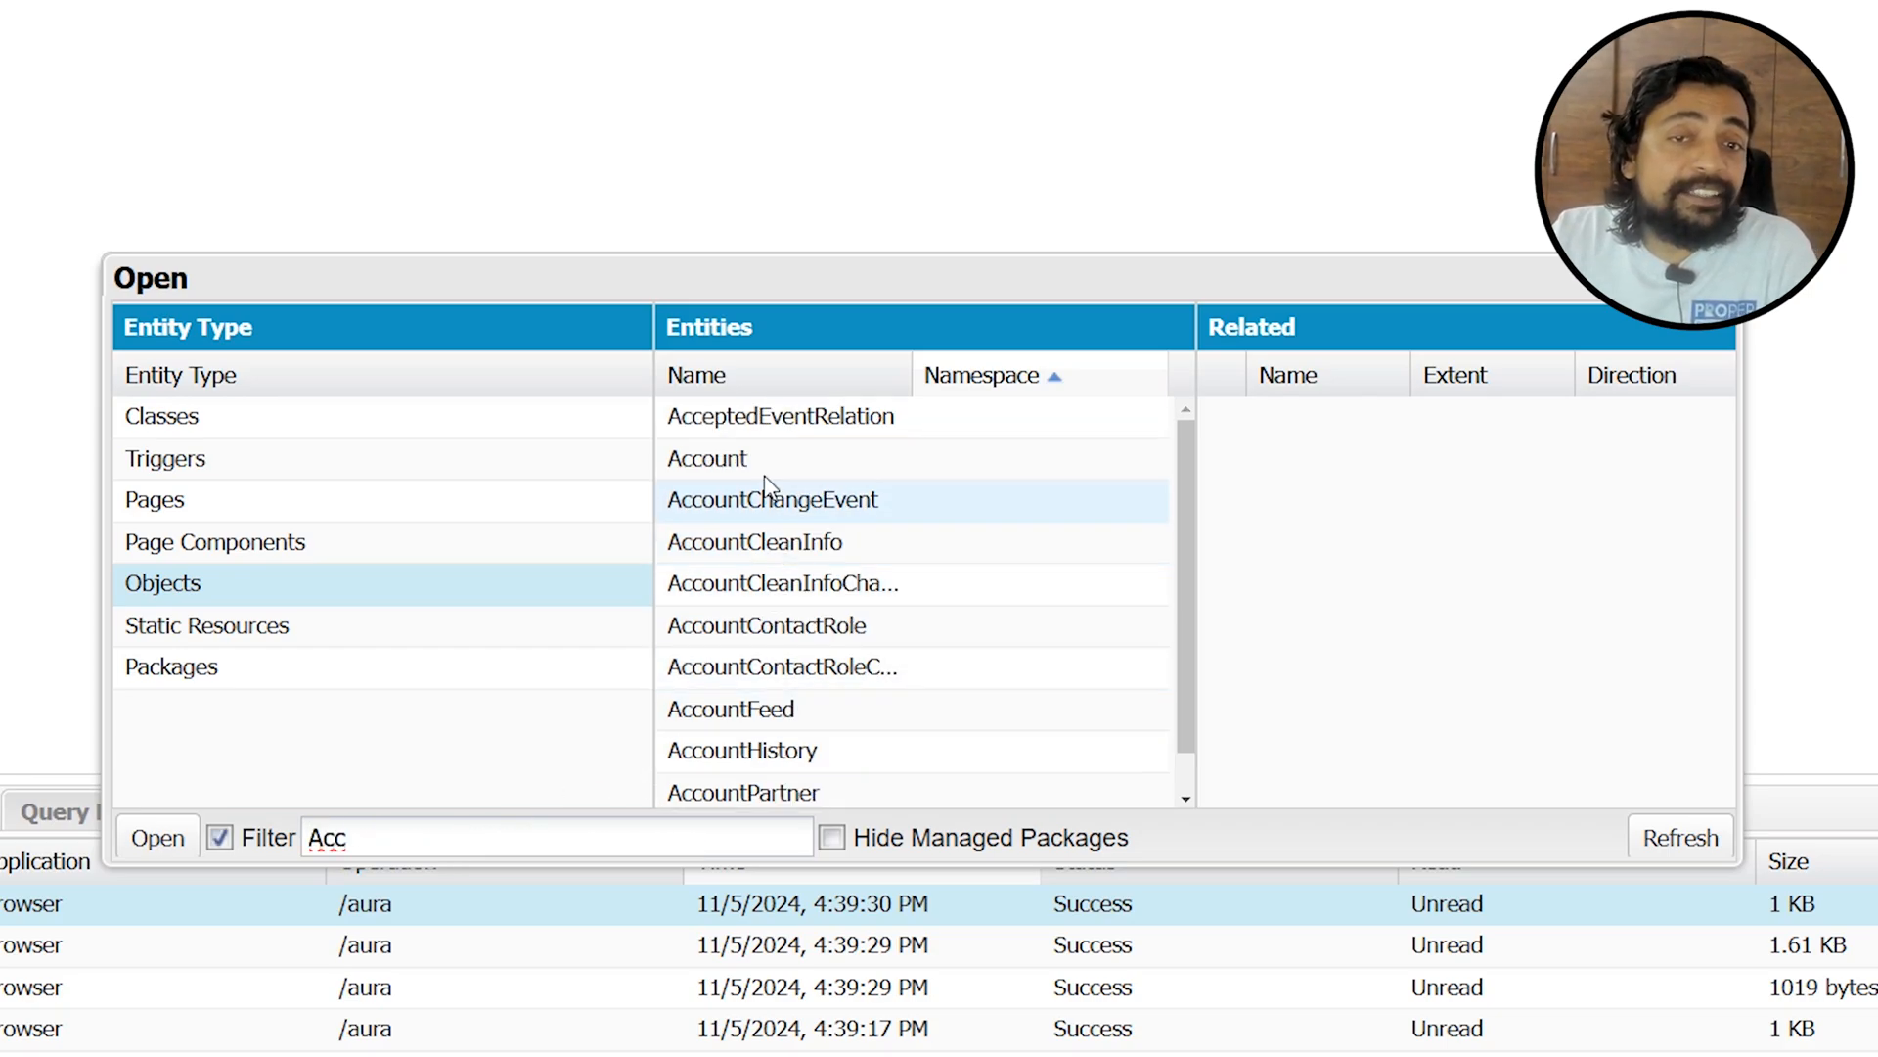
left_click(738, 467)
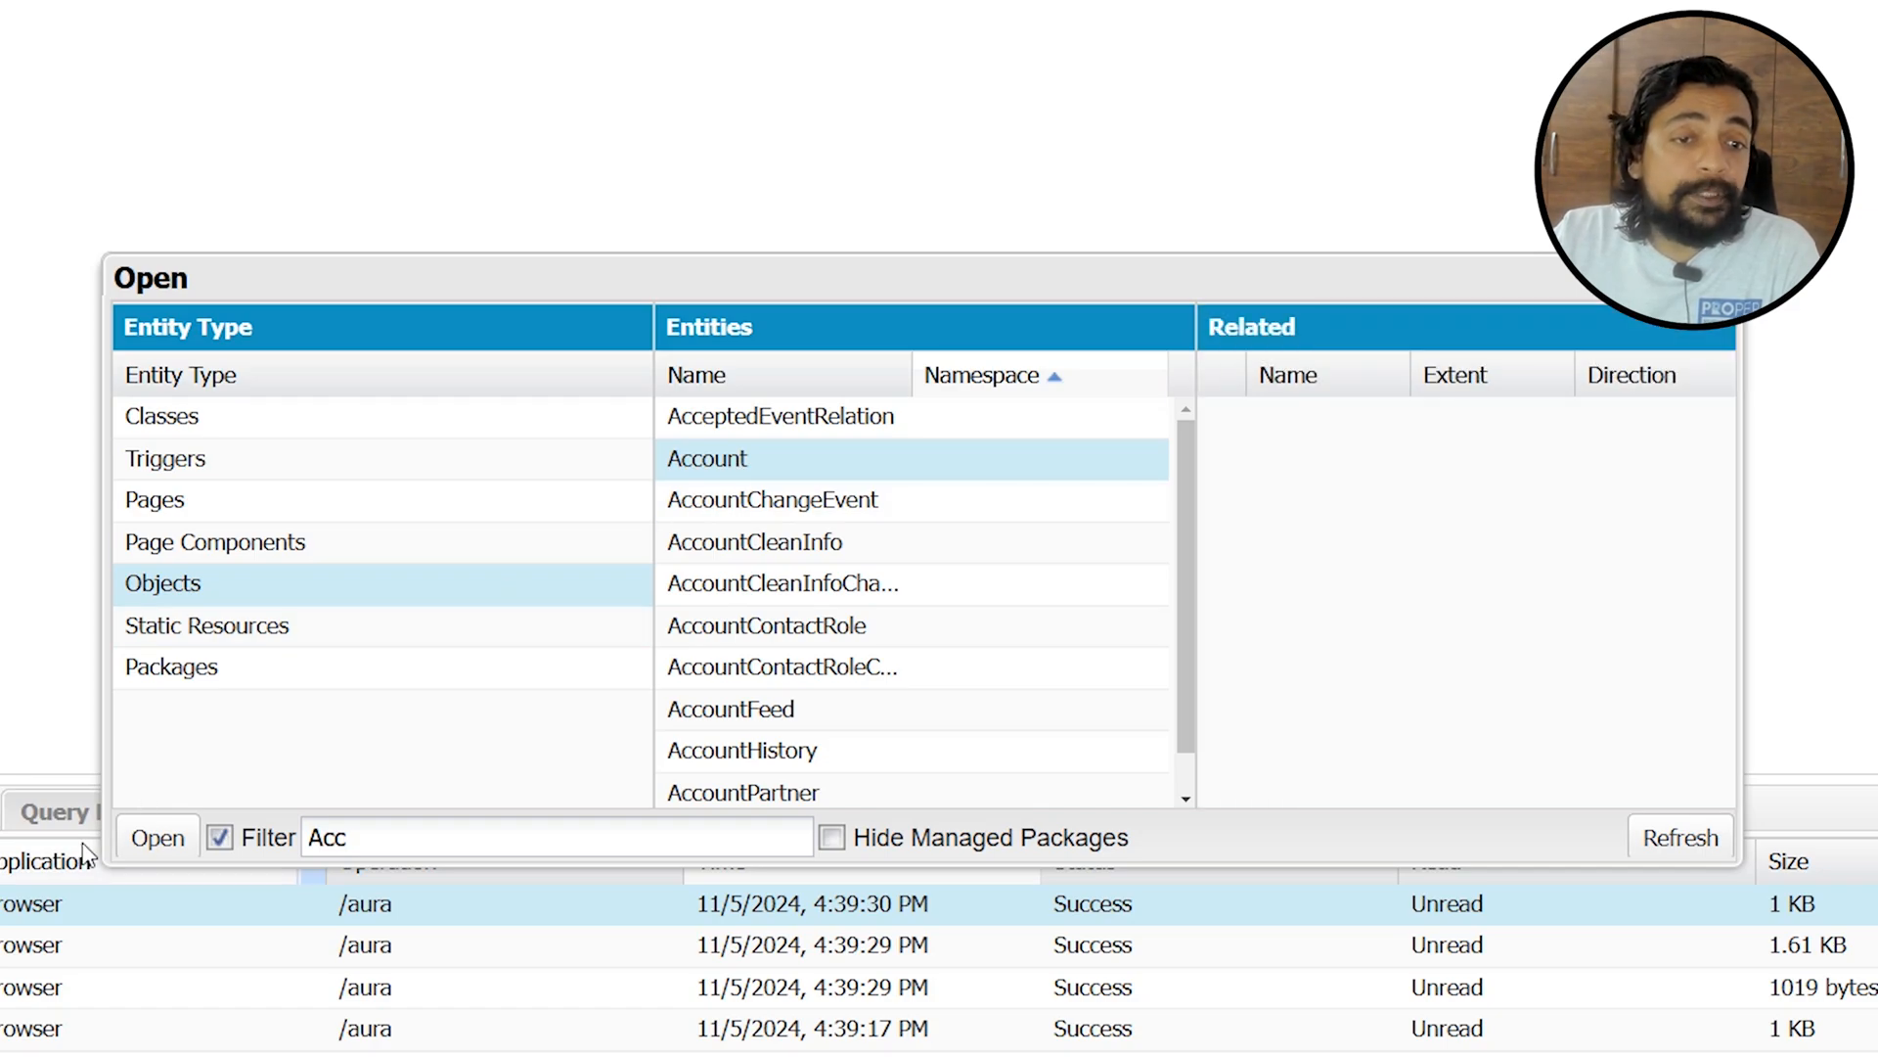
left_click(157, 838)
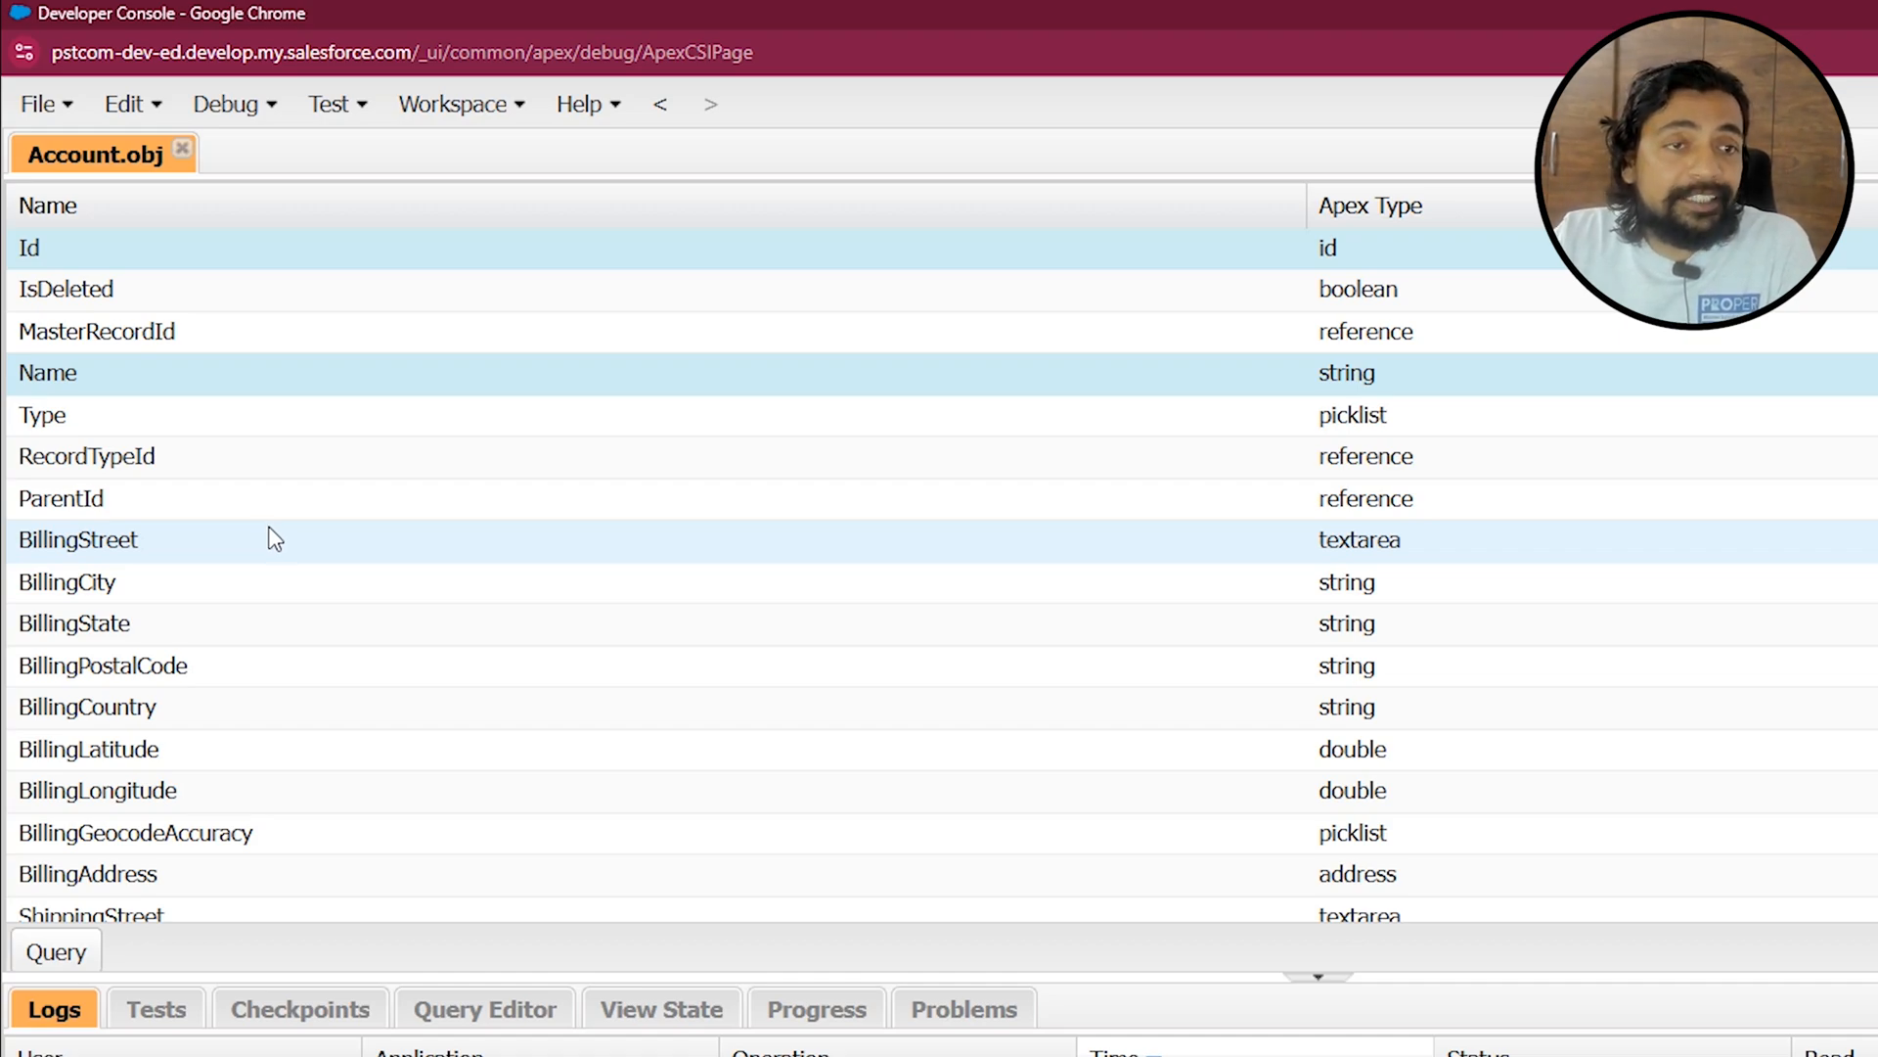
Add Type, Phone and AnnualRevenue to the selected Account fields and generate the SOQL query from the selection
left_click(171, 407, "ctrl")
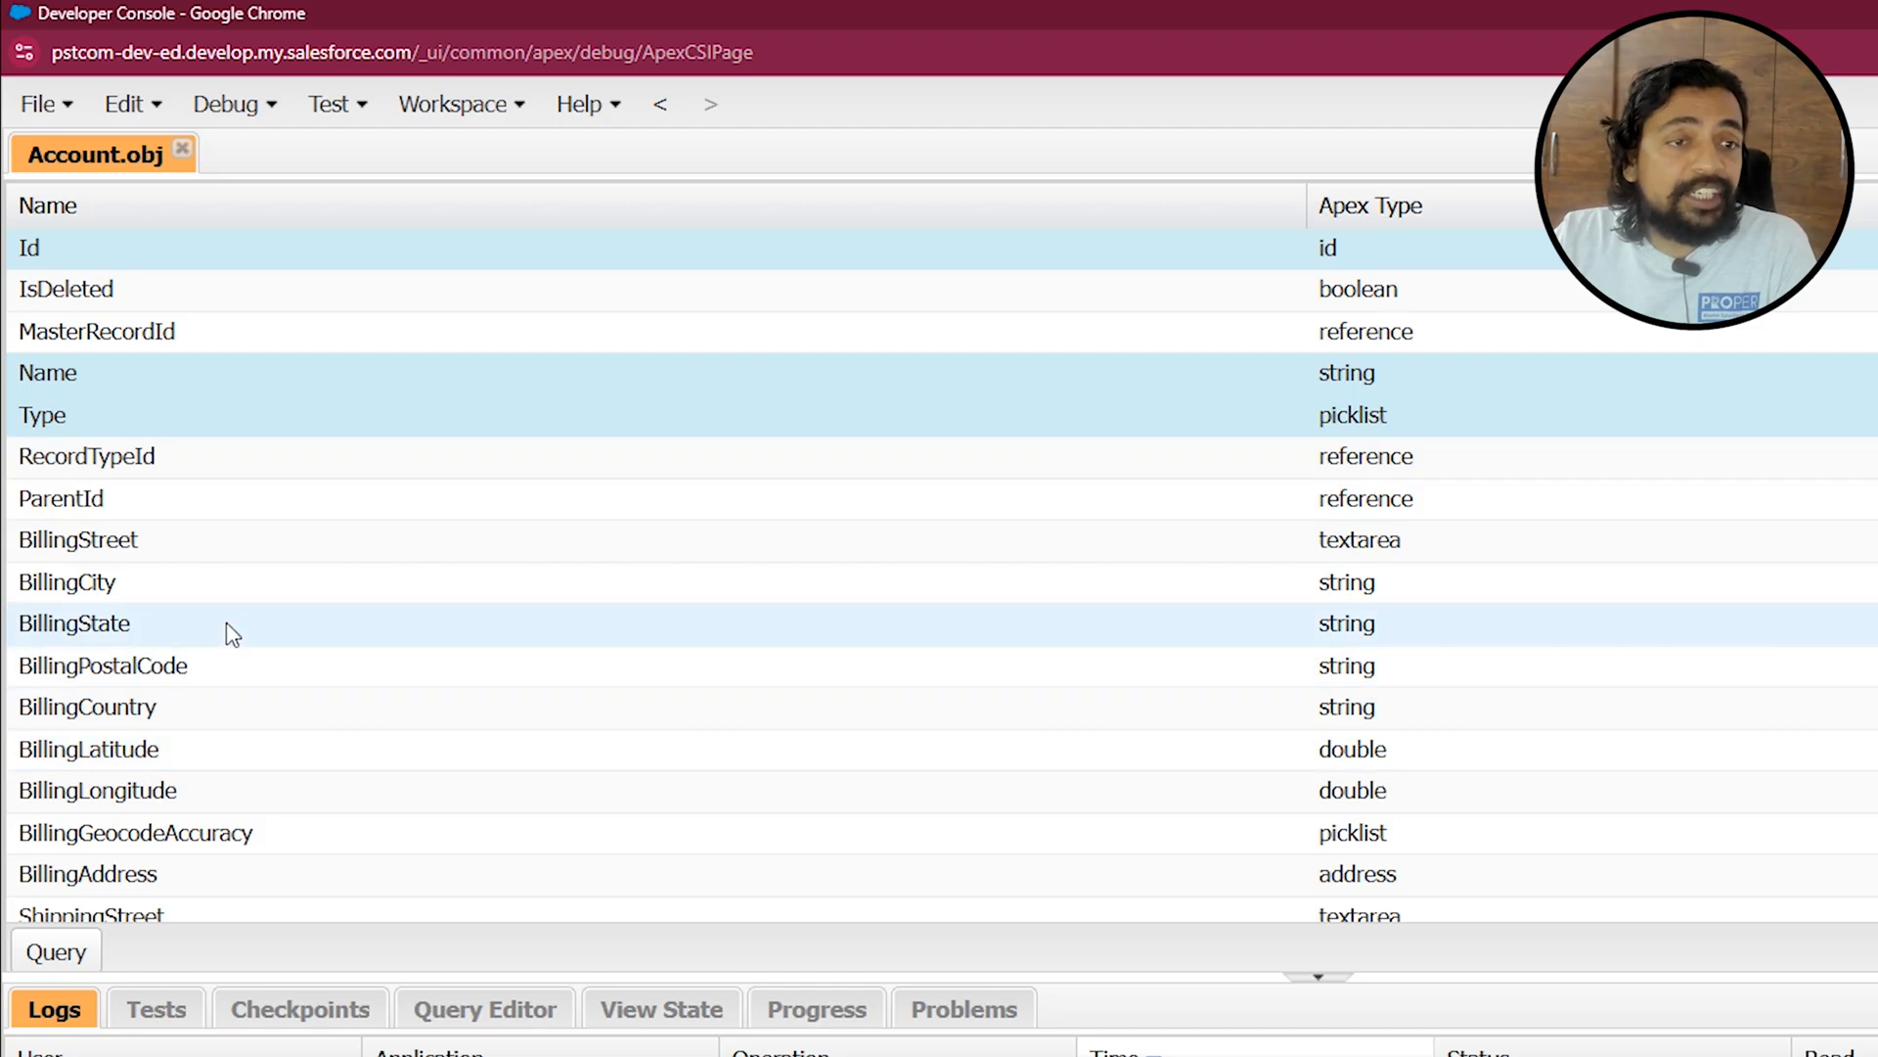
key("ctrl+minus")
key("ctrl+plus")
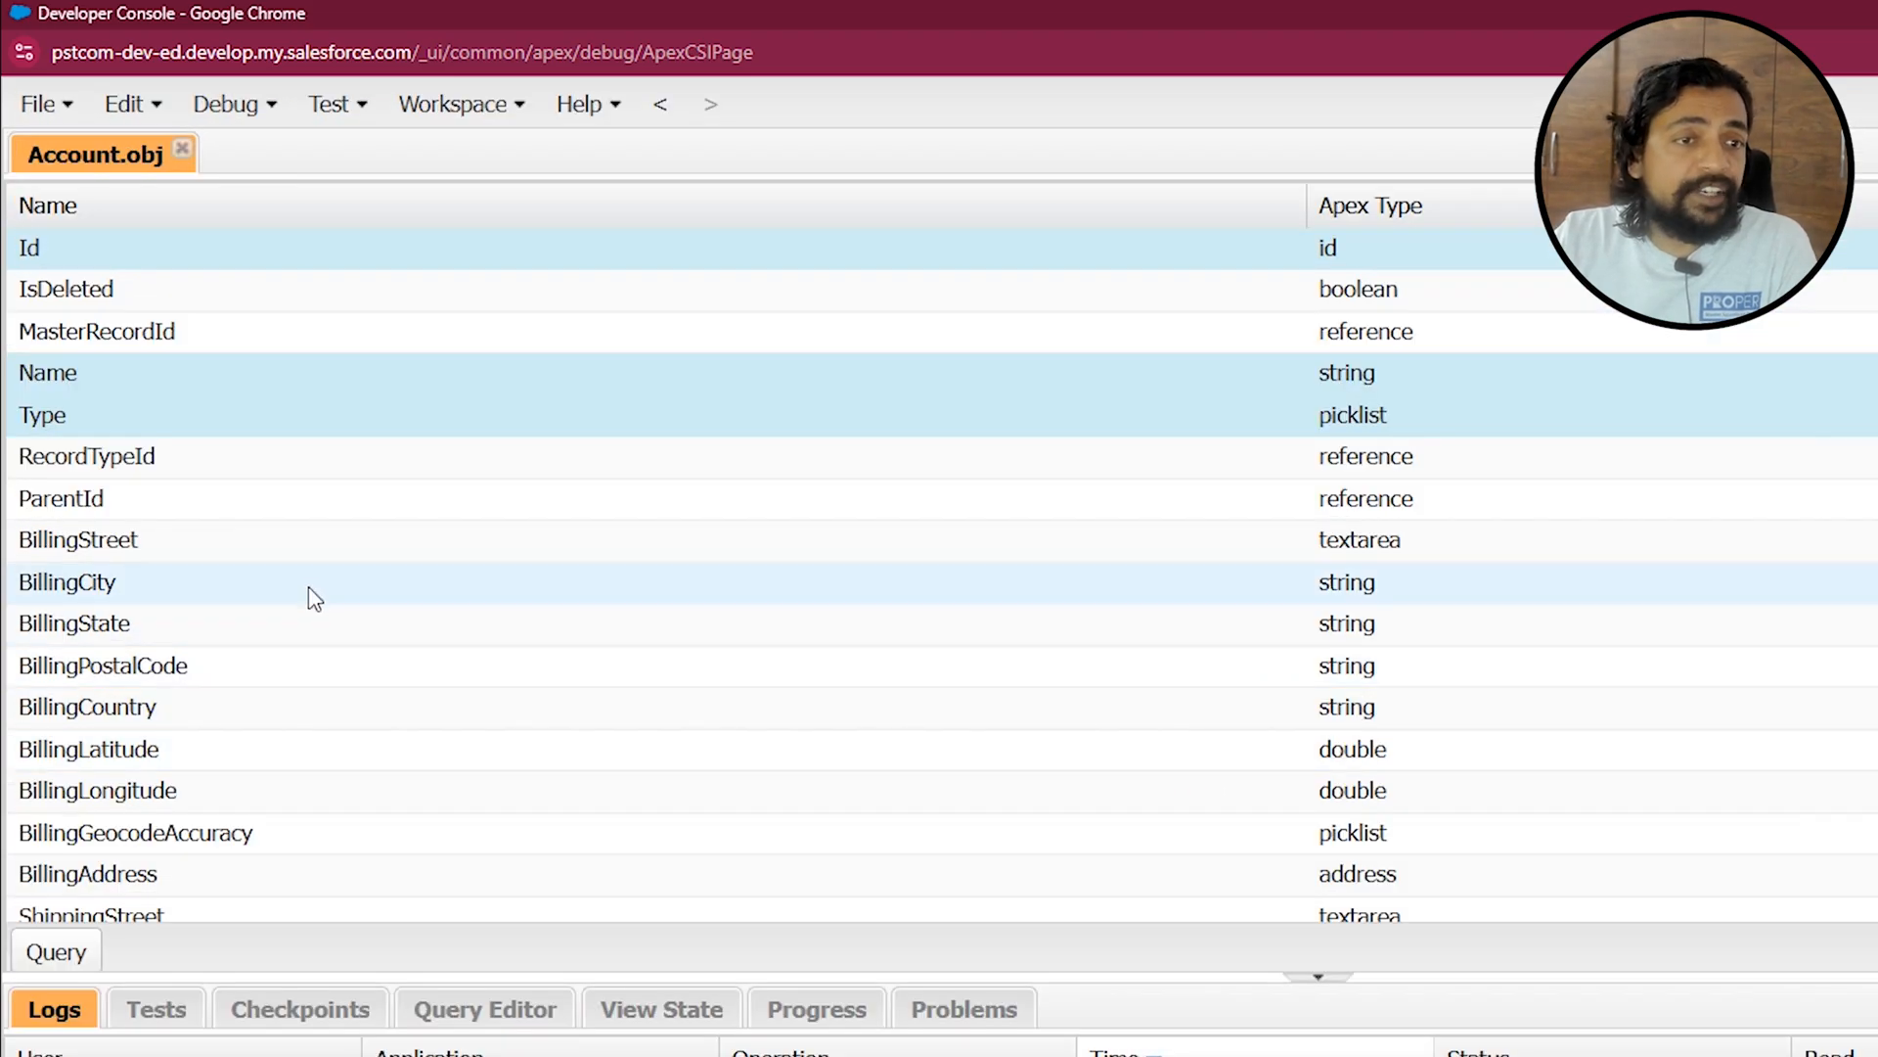
scroll(315, 647, "down", 10)
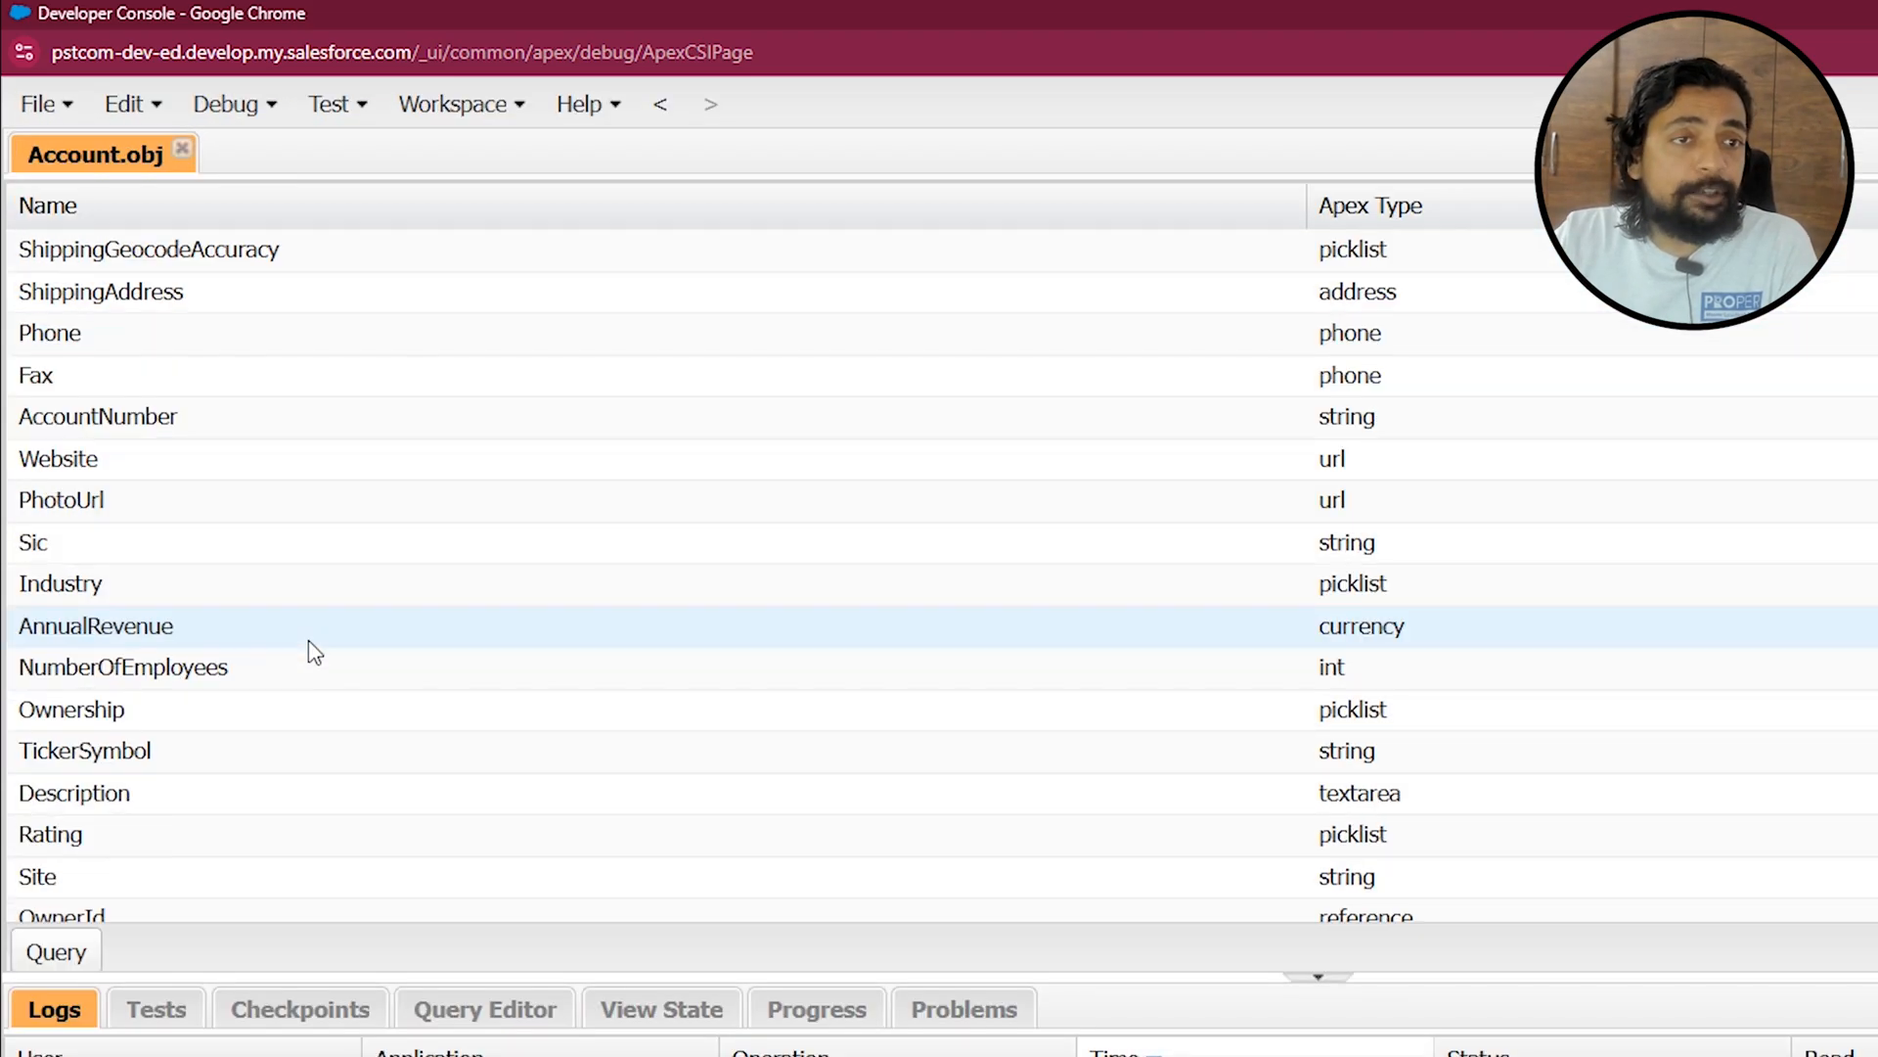
left_click(358, 347, "ctrl")
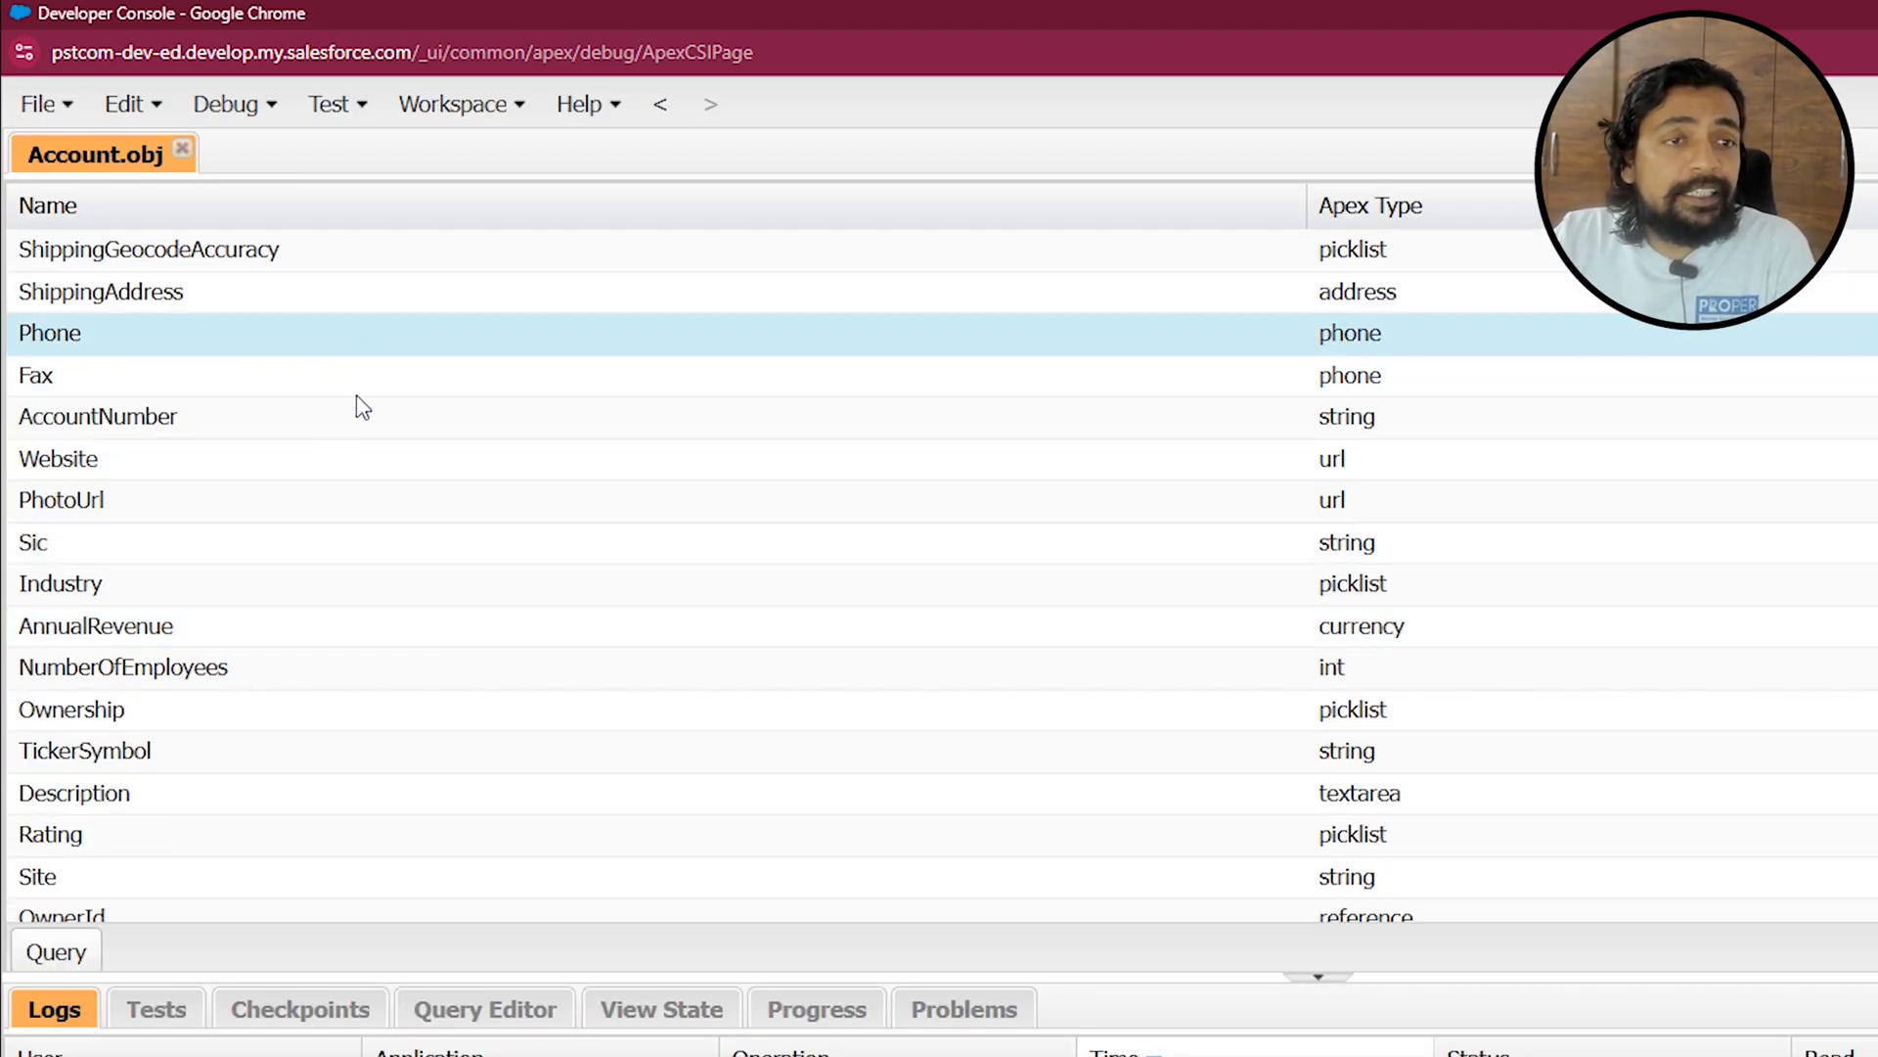
left_click(310, 629, "ctrl")
scroll(331, 847, "down", 4)
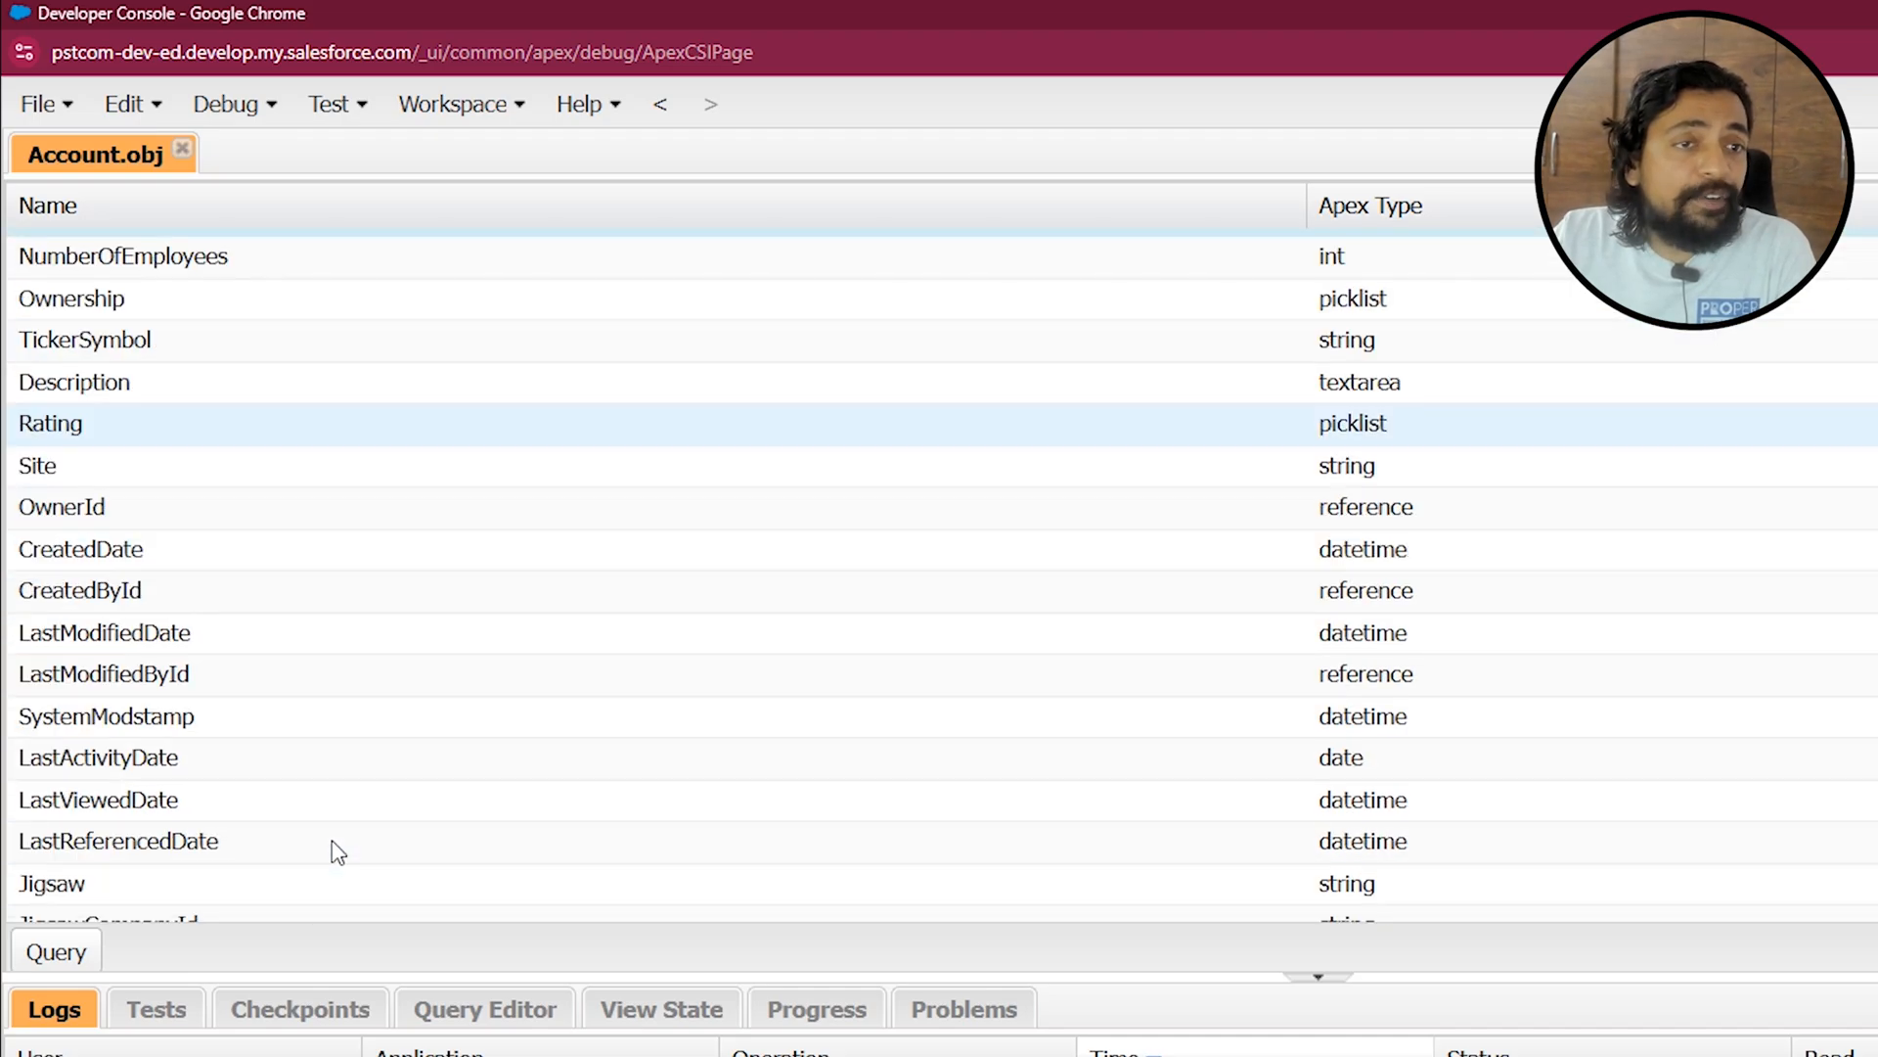
scroll(332, 849, "up", 16)
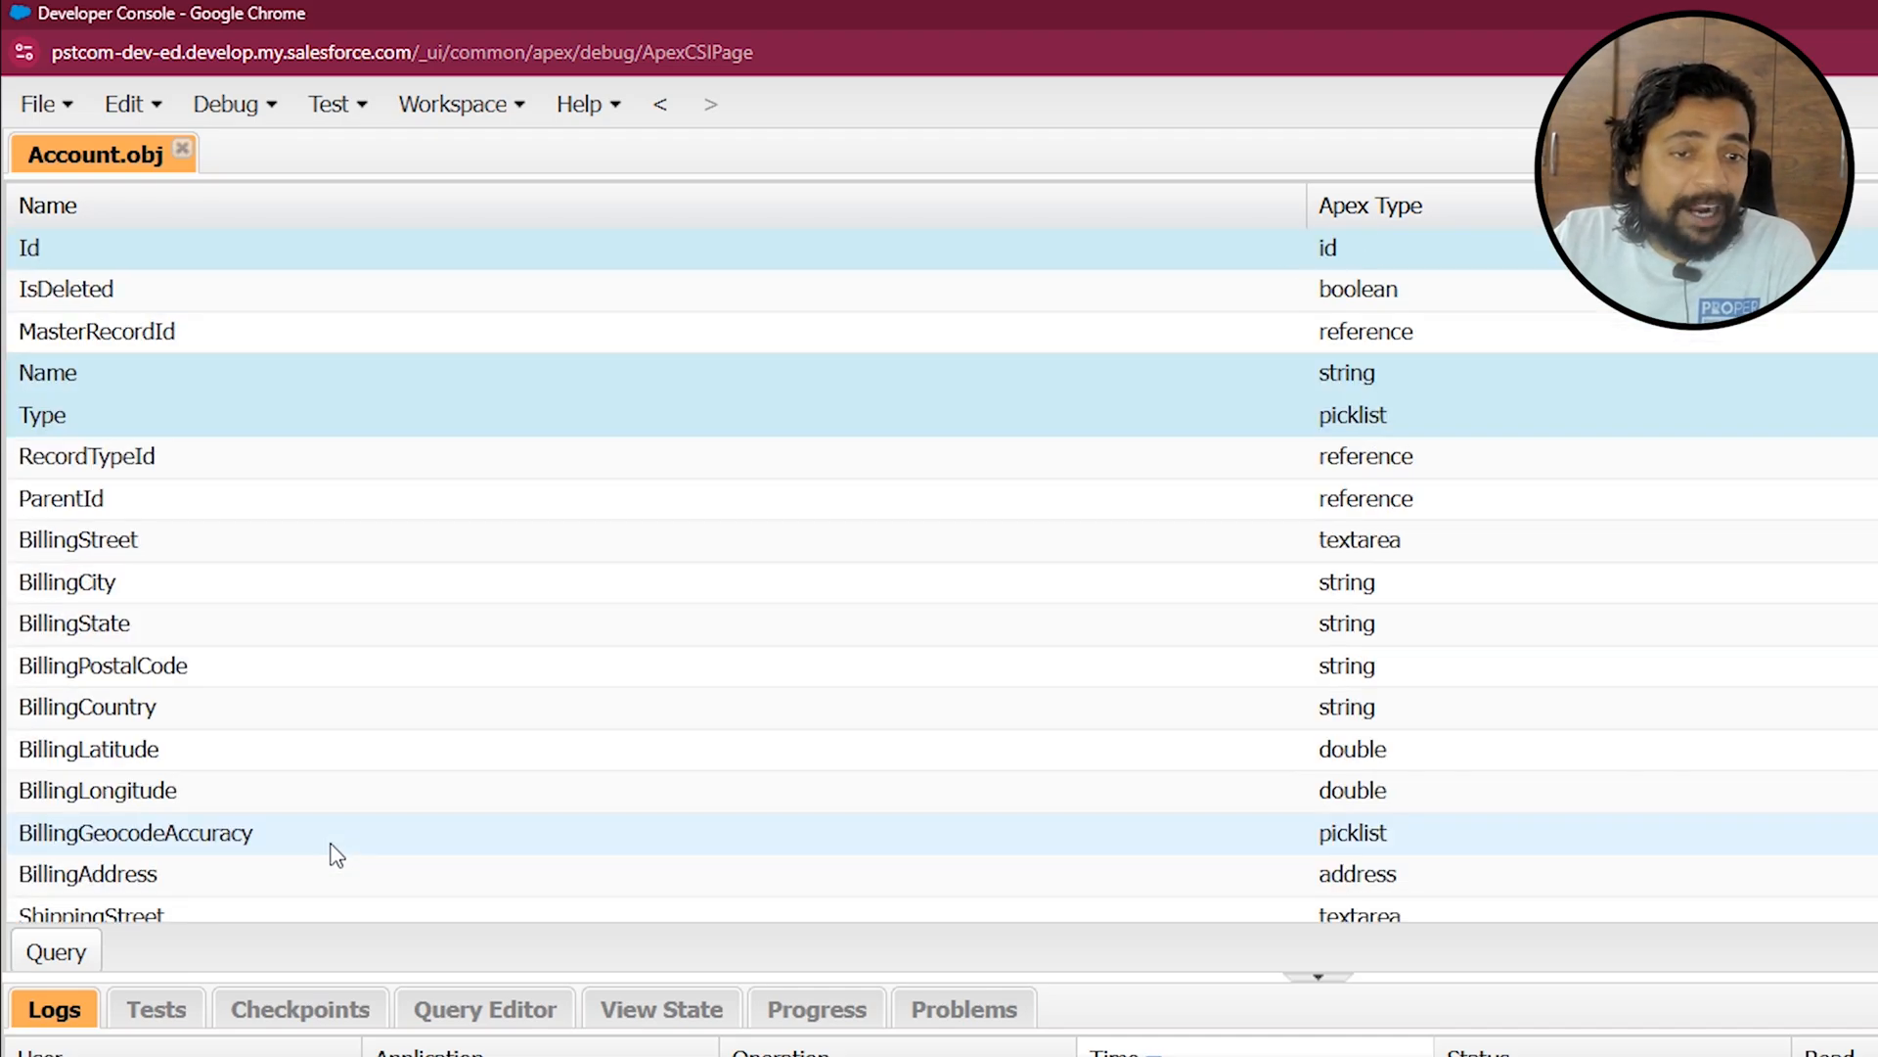
left_click(59, 954)
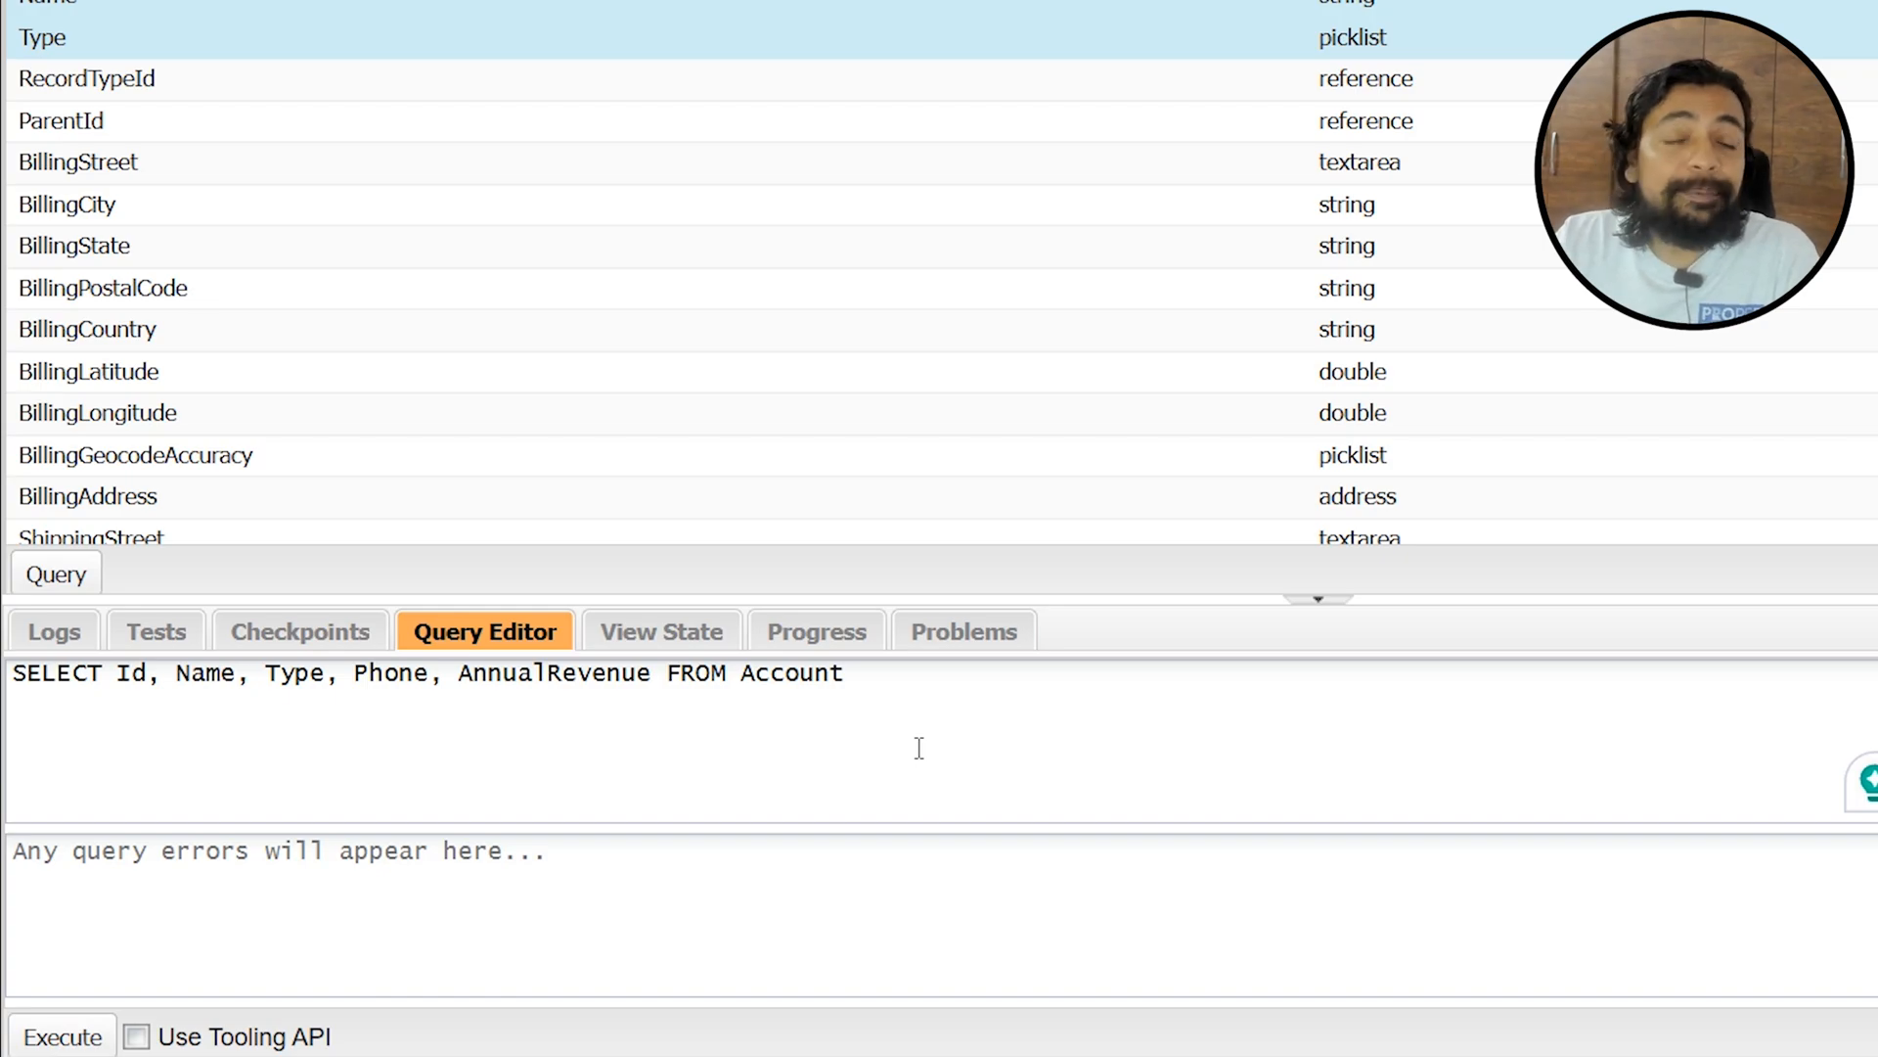
Add BillingCity to the selected Account fields, regenerate the query and execute it
left_click(214, 216, "ctrl")
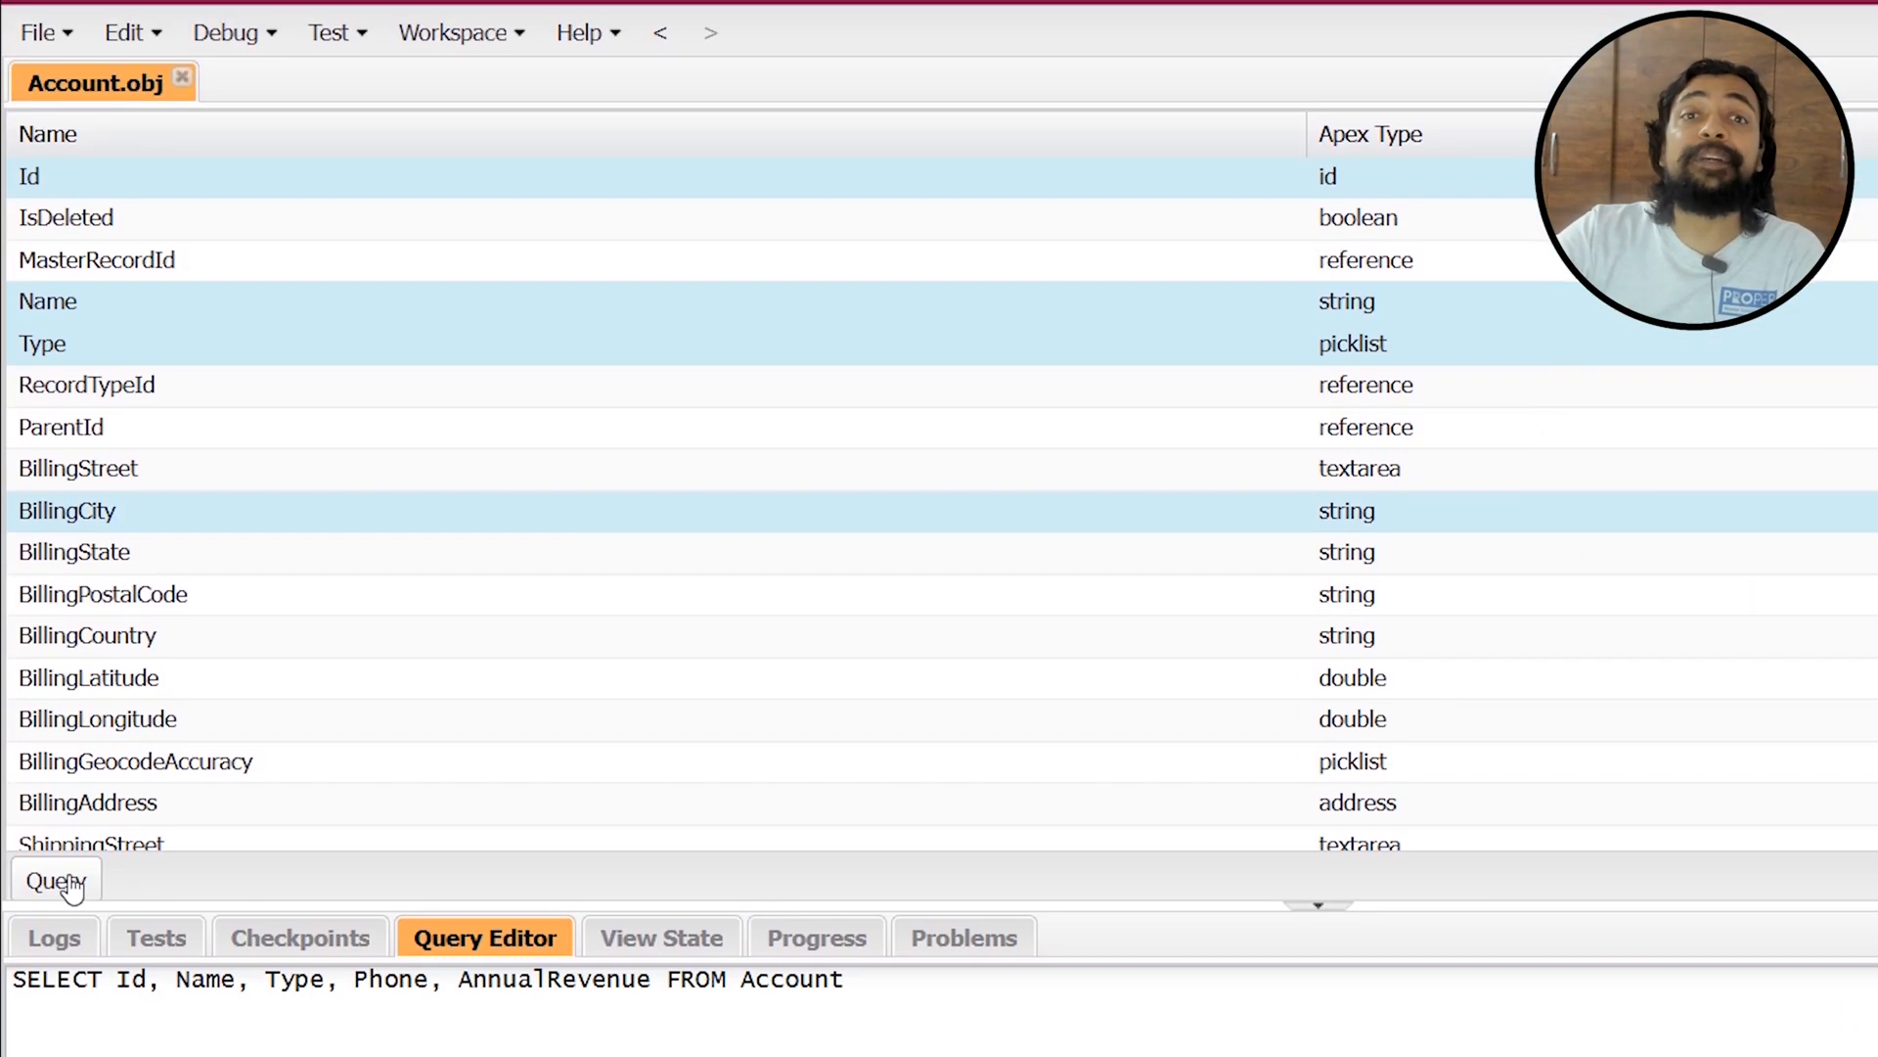
left_click(56, 658)
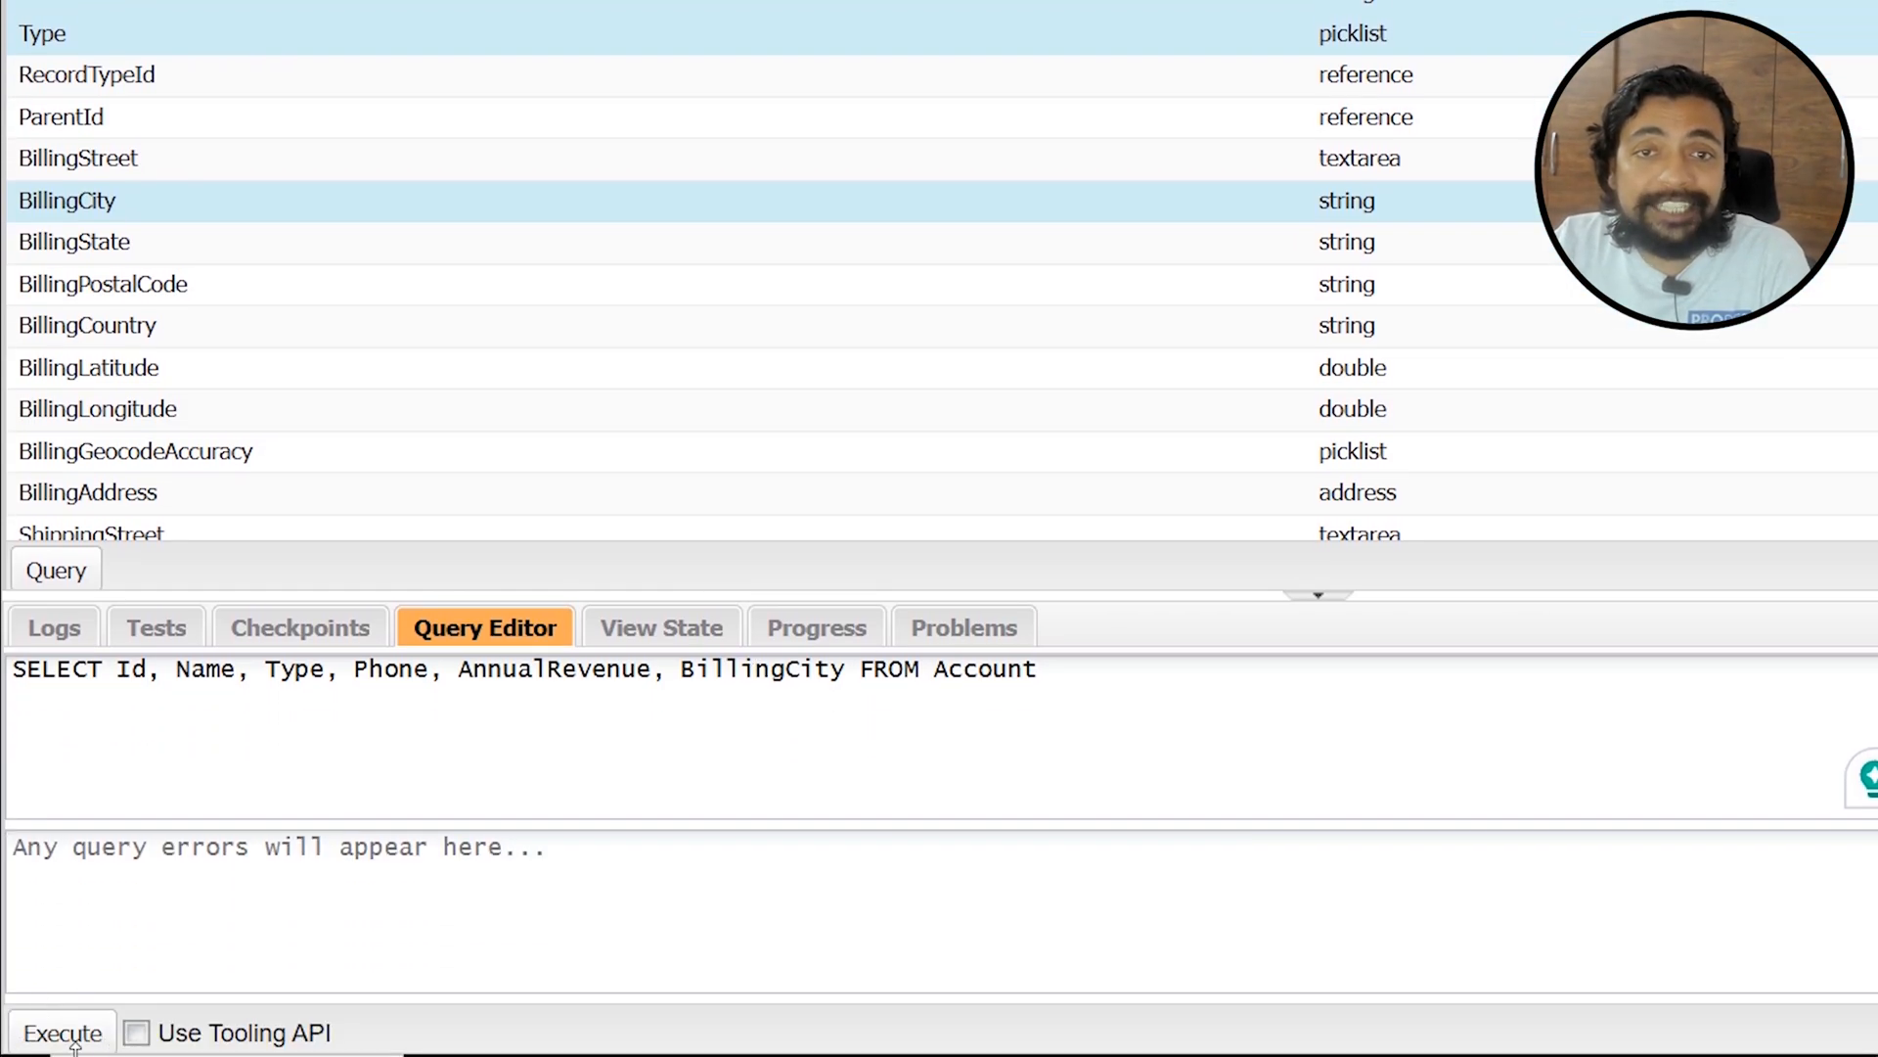
left_click(70, 1035)
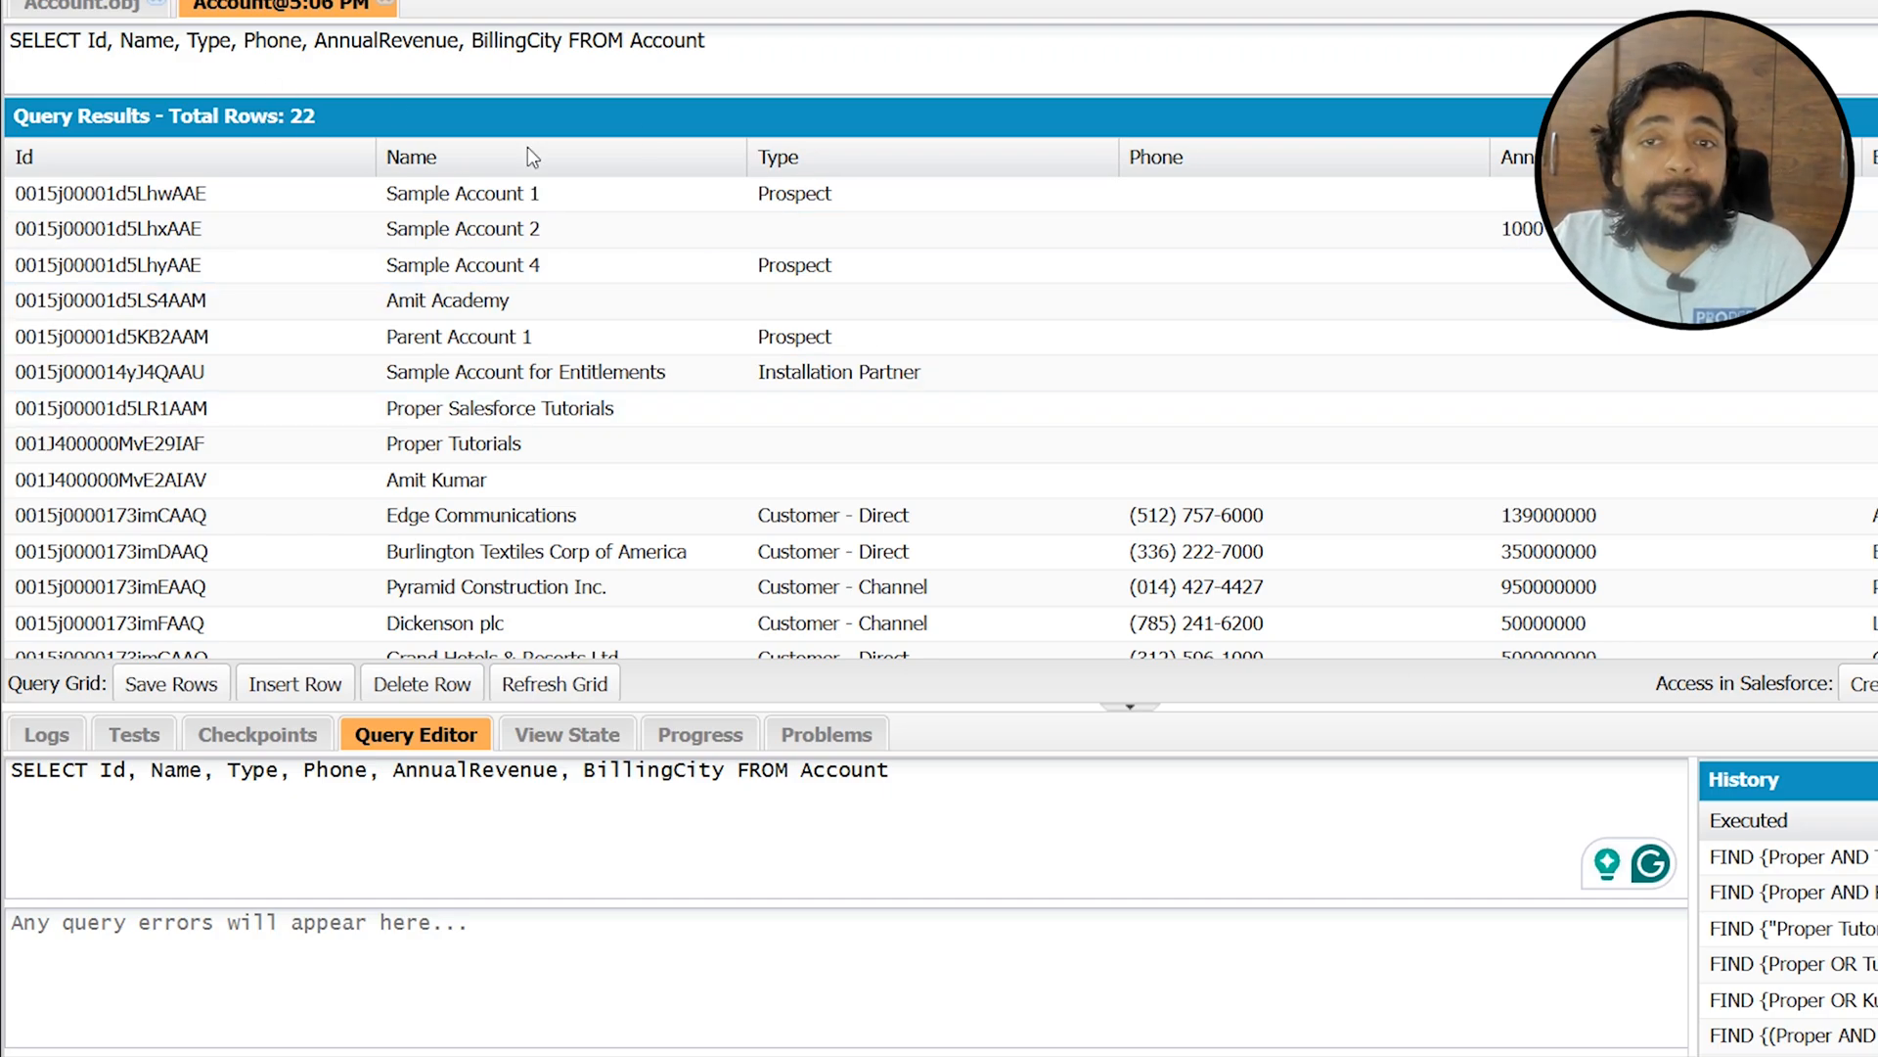
Set the AnnualRevenue of Sample Account 1 to 10000 in the query results
double_click(1274, 190)
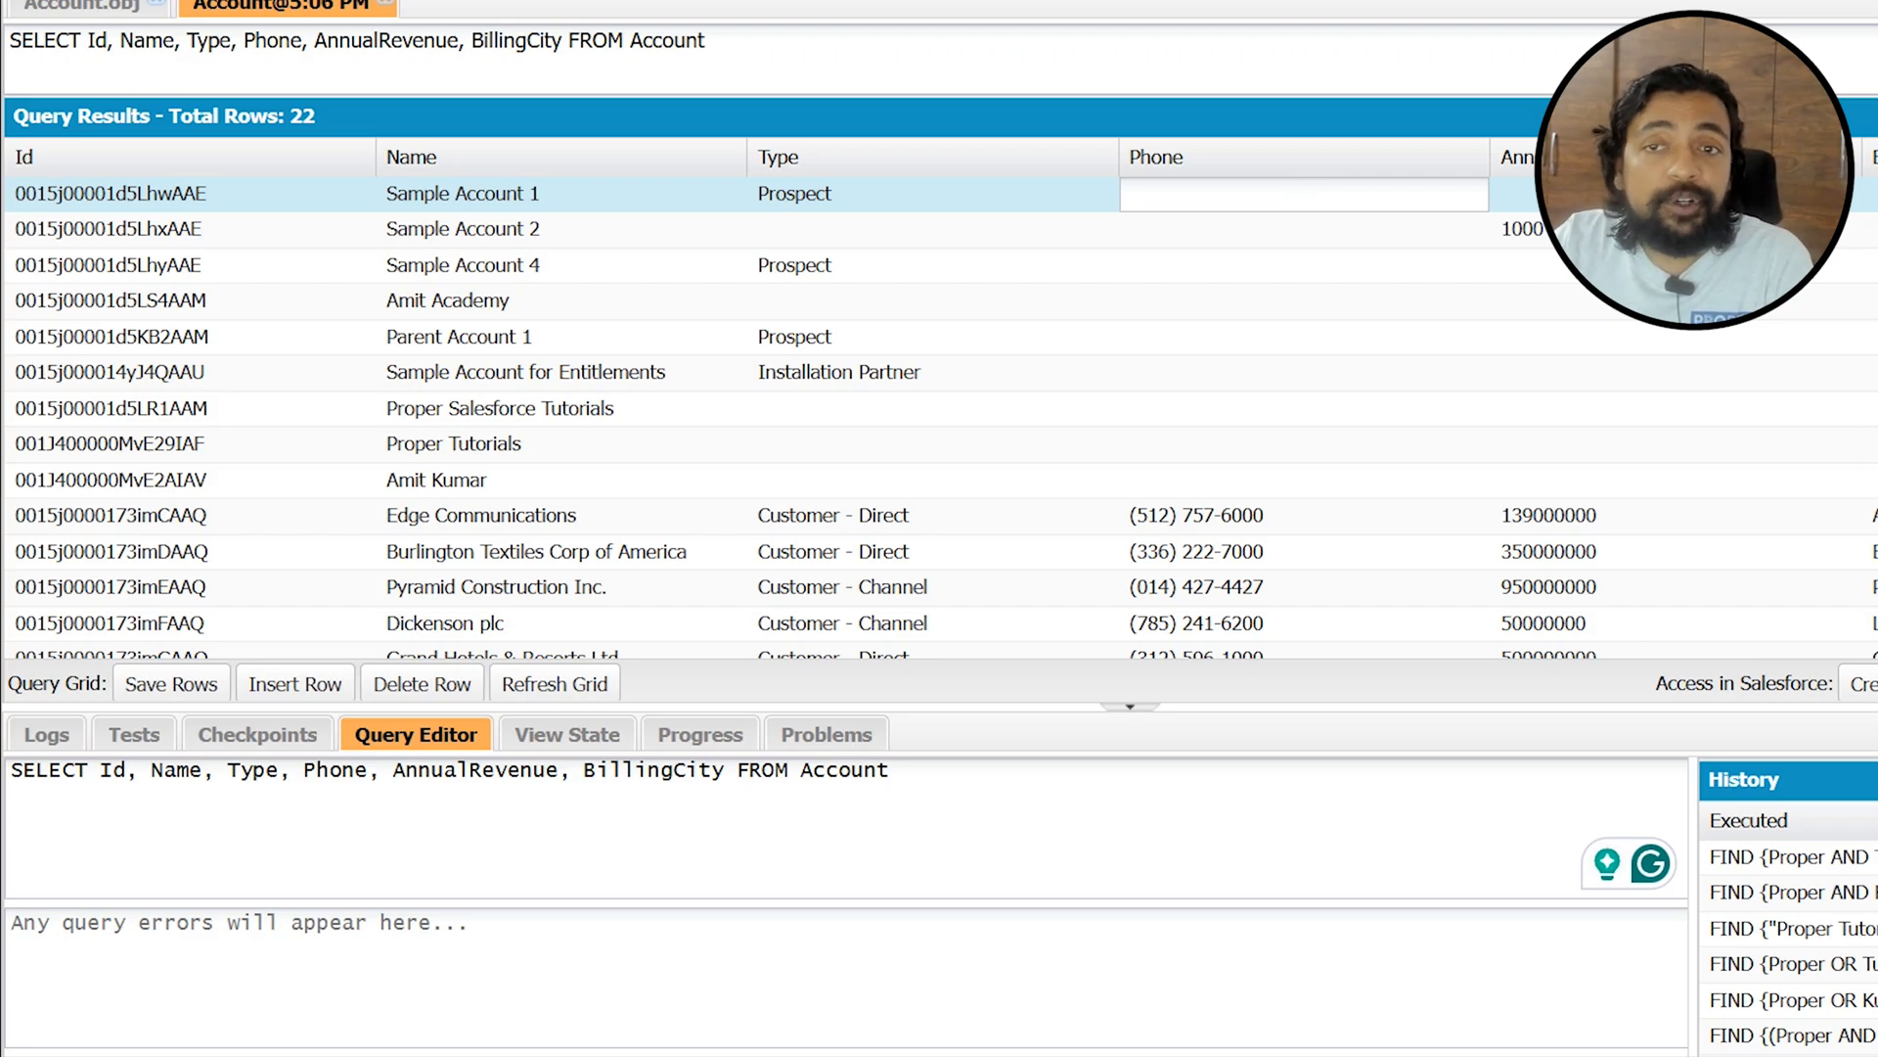
key("Tab")
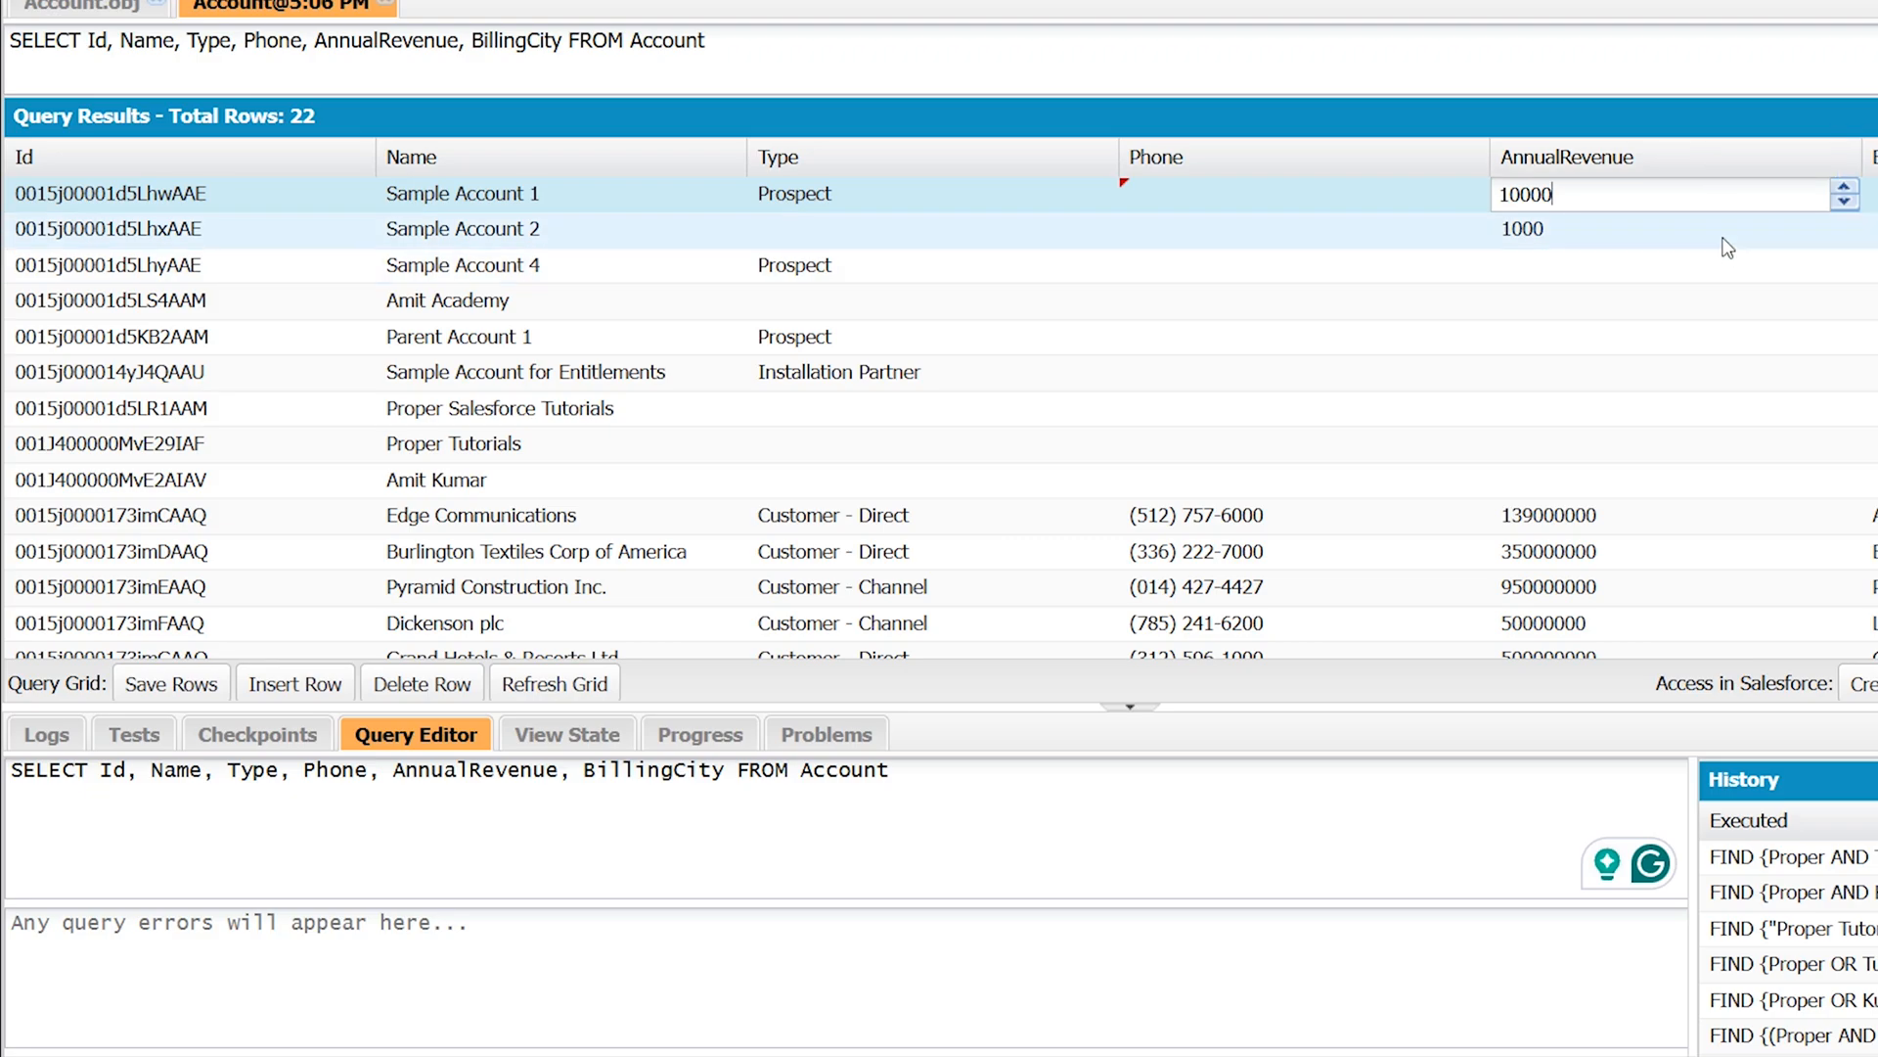
key("Return")
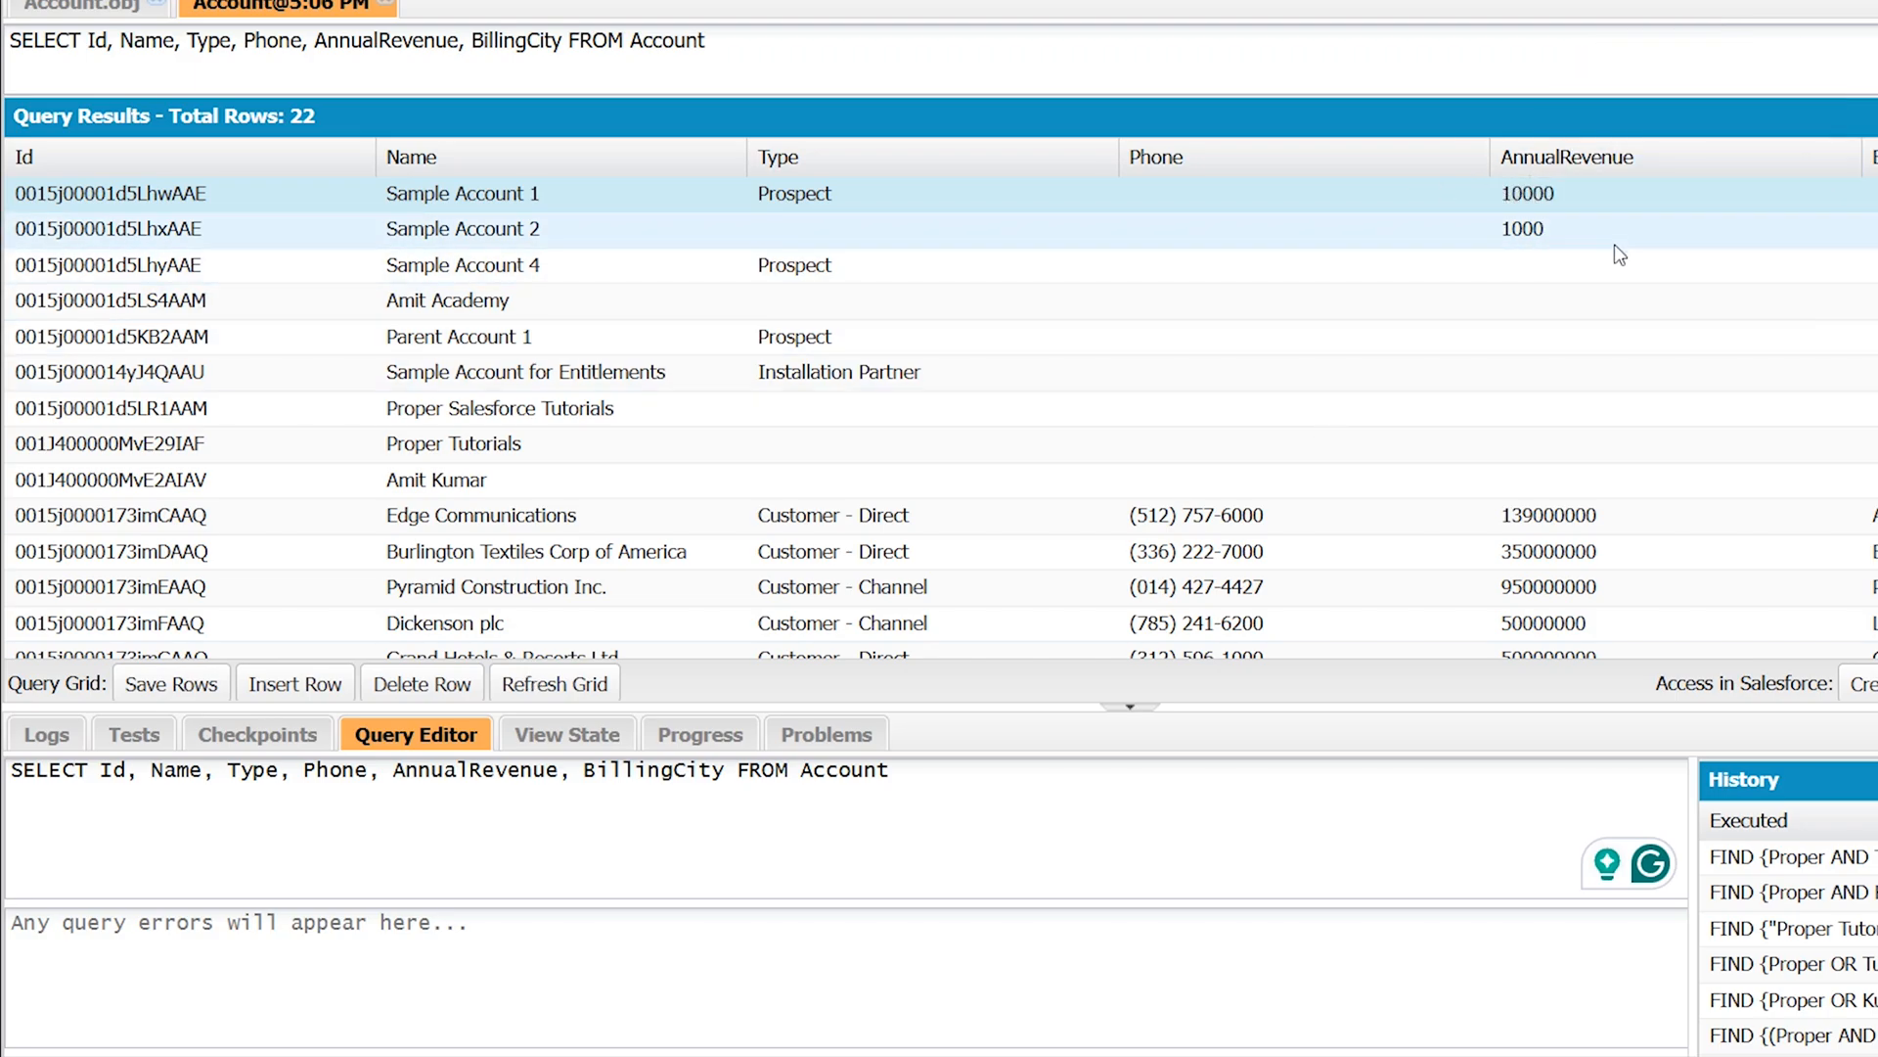
Set the AnnualRevenue of Sample Account 2 to 100000 and save the edited rows
double_click(1566, 232)
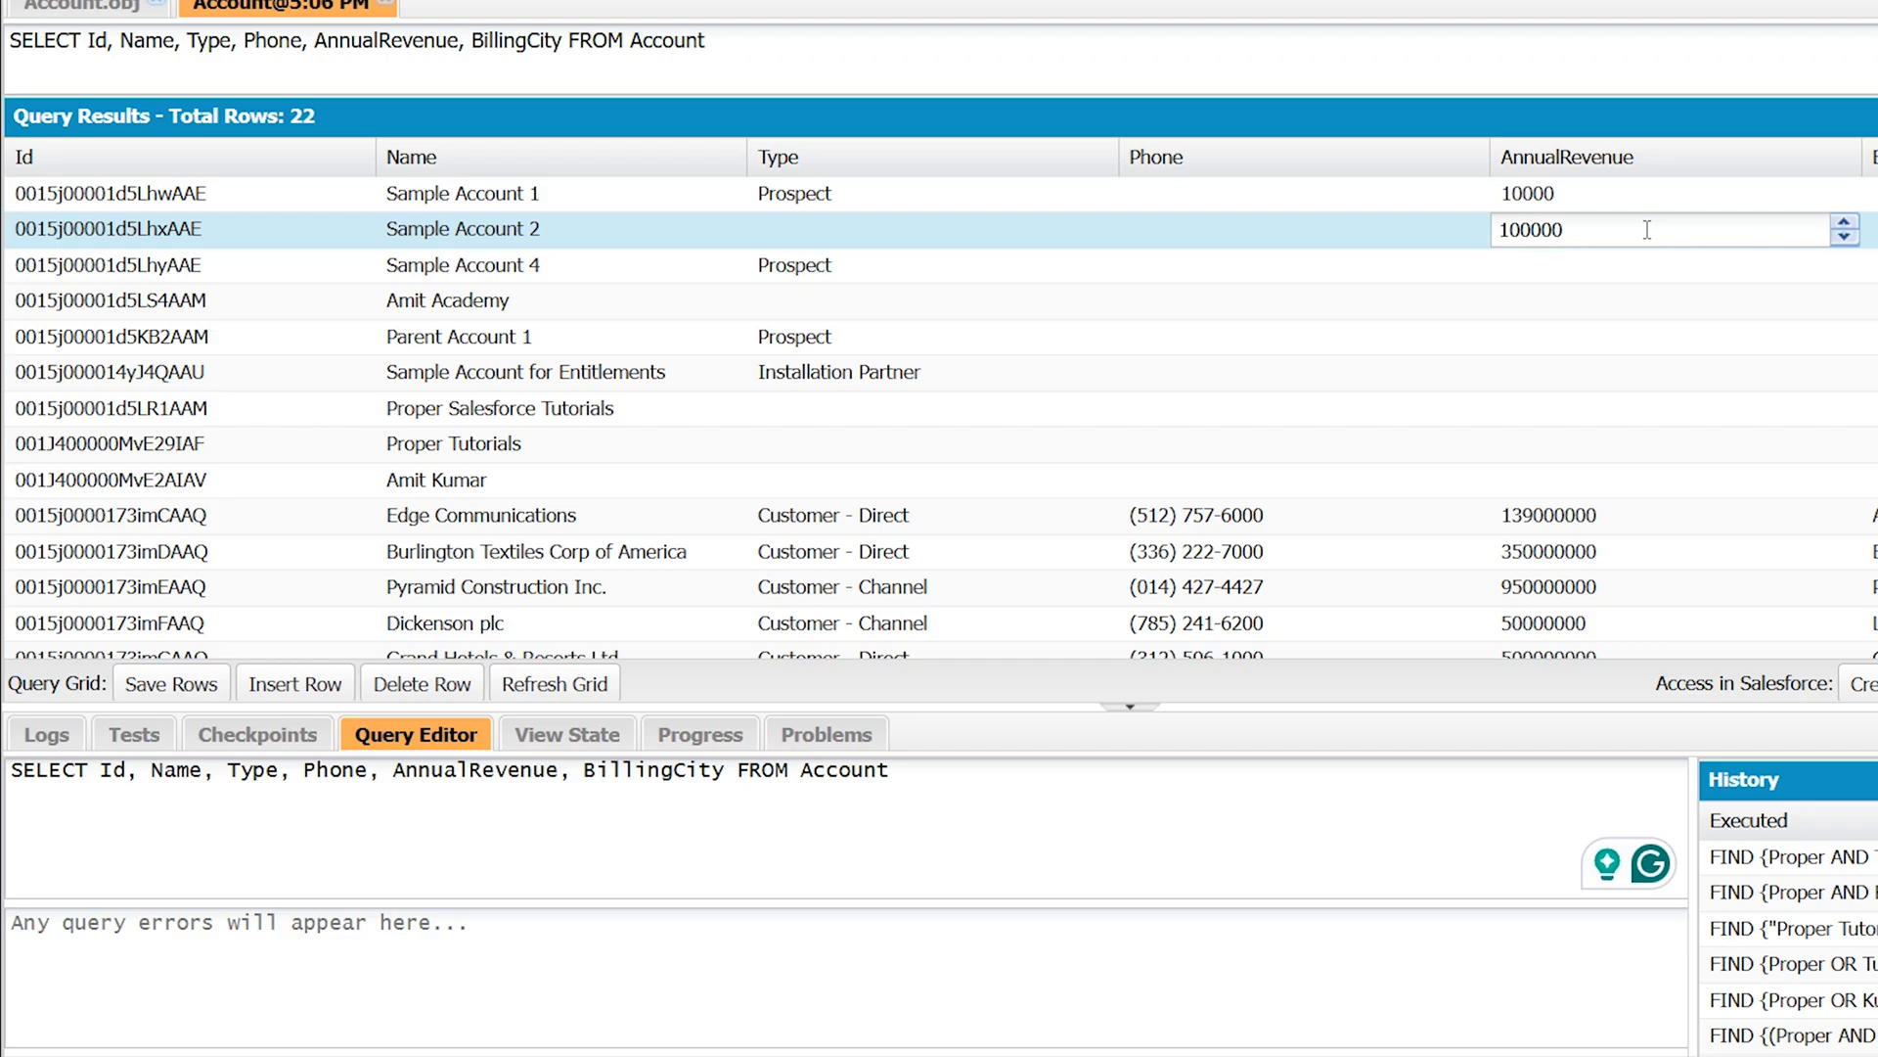
type("00")
key("Return")
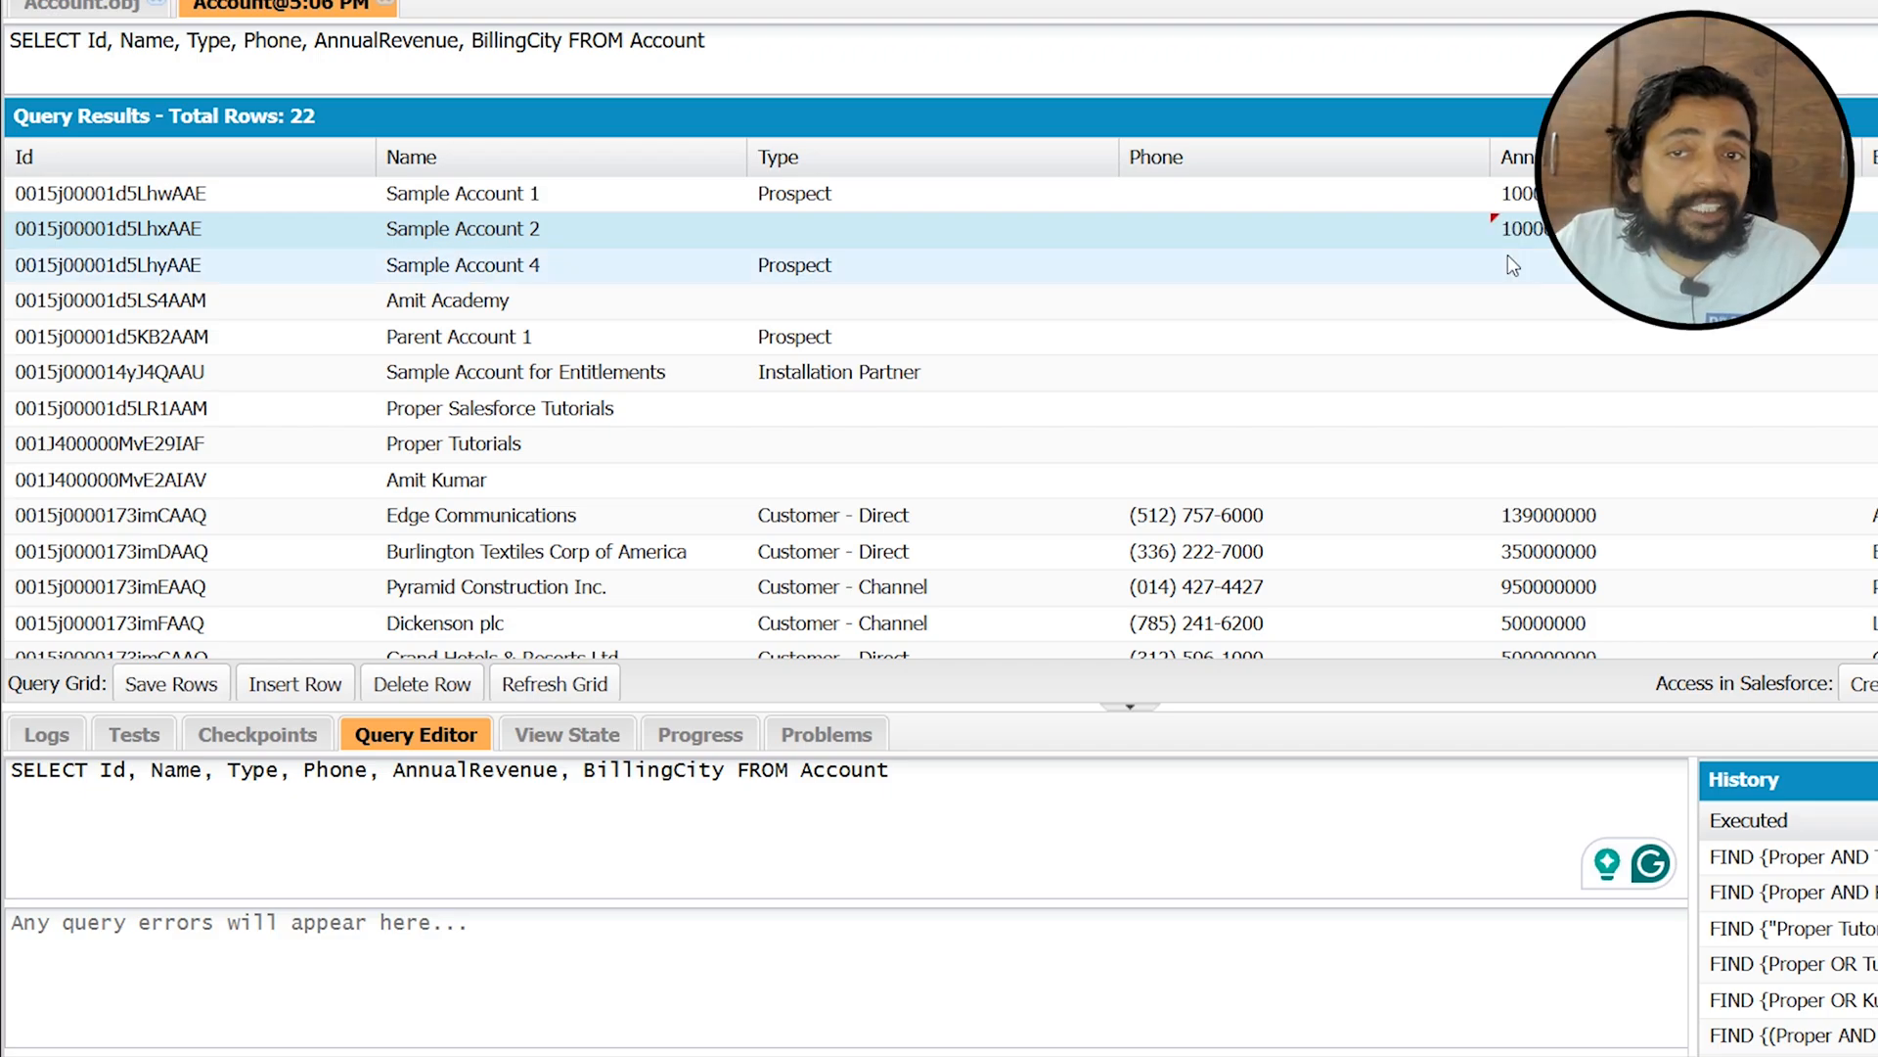
left_click(152, 685)
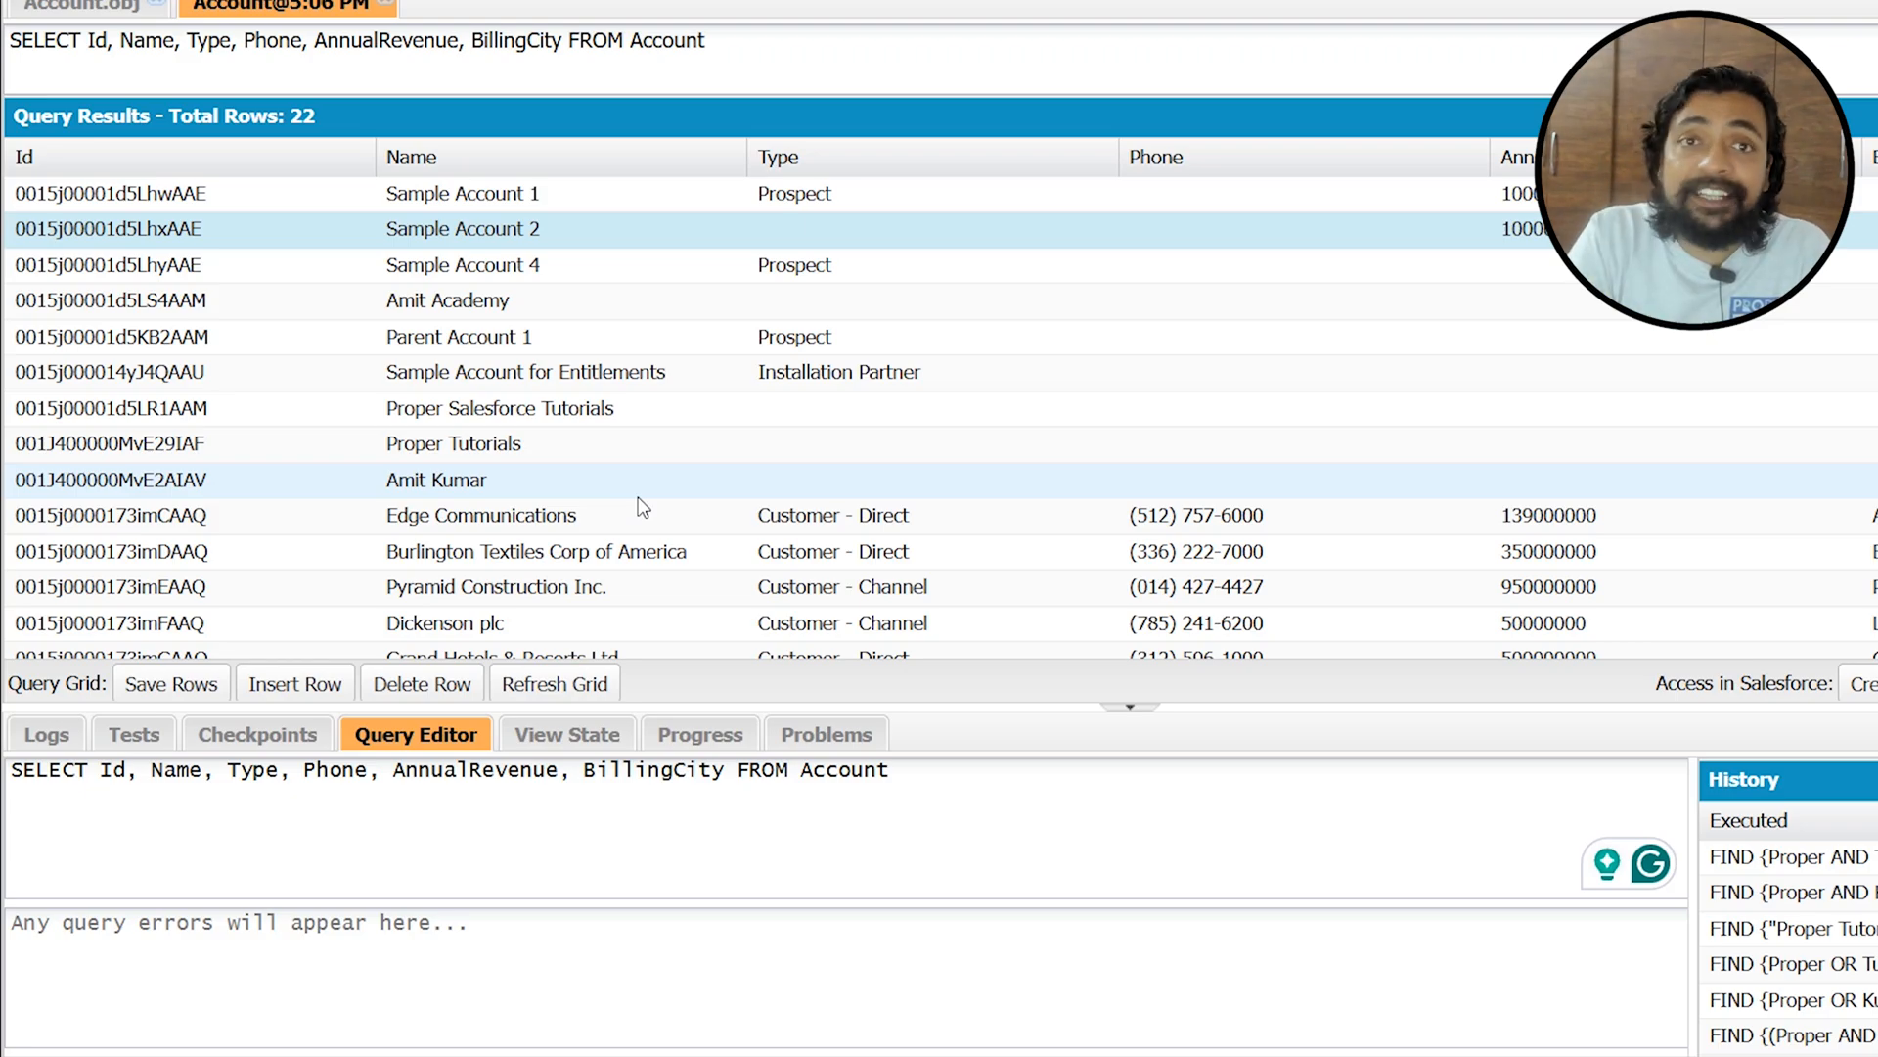
Insert a new account row with the name Sample Account 5 and the type Prospect, and save it
left_click(306, 691)
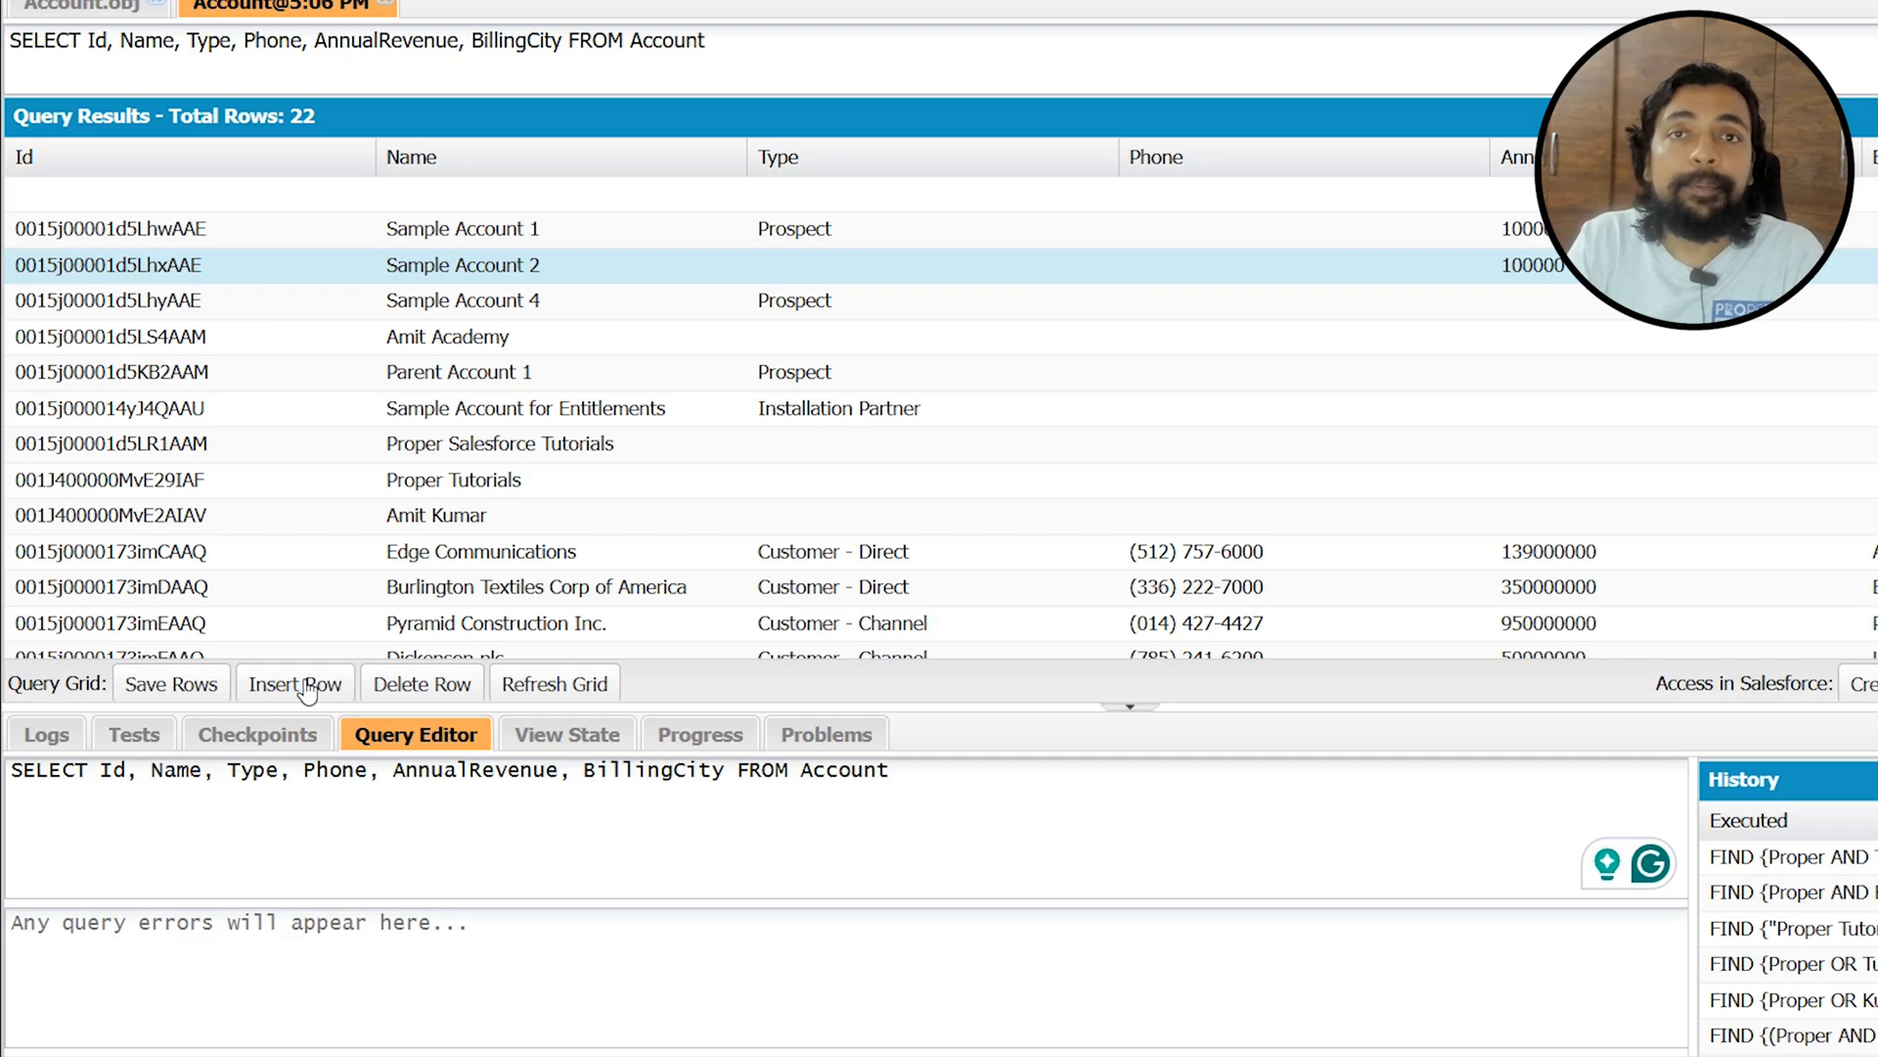
double_click(456, 194)
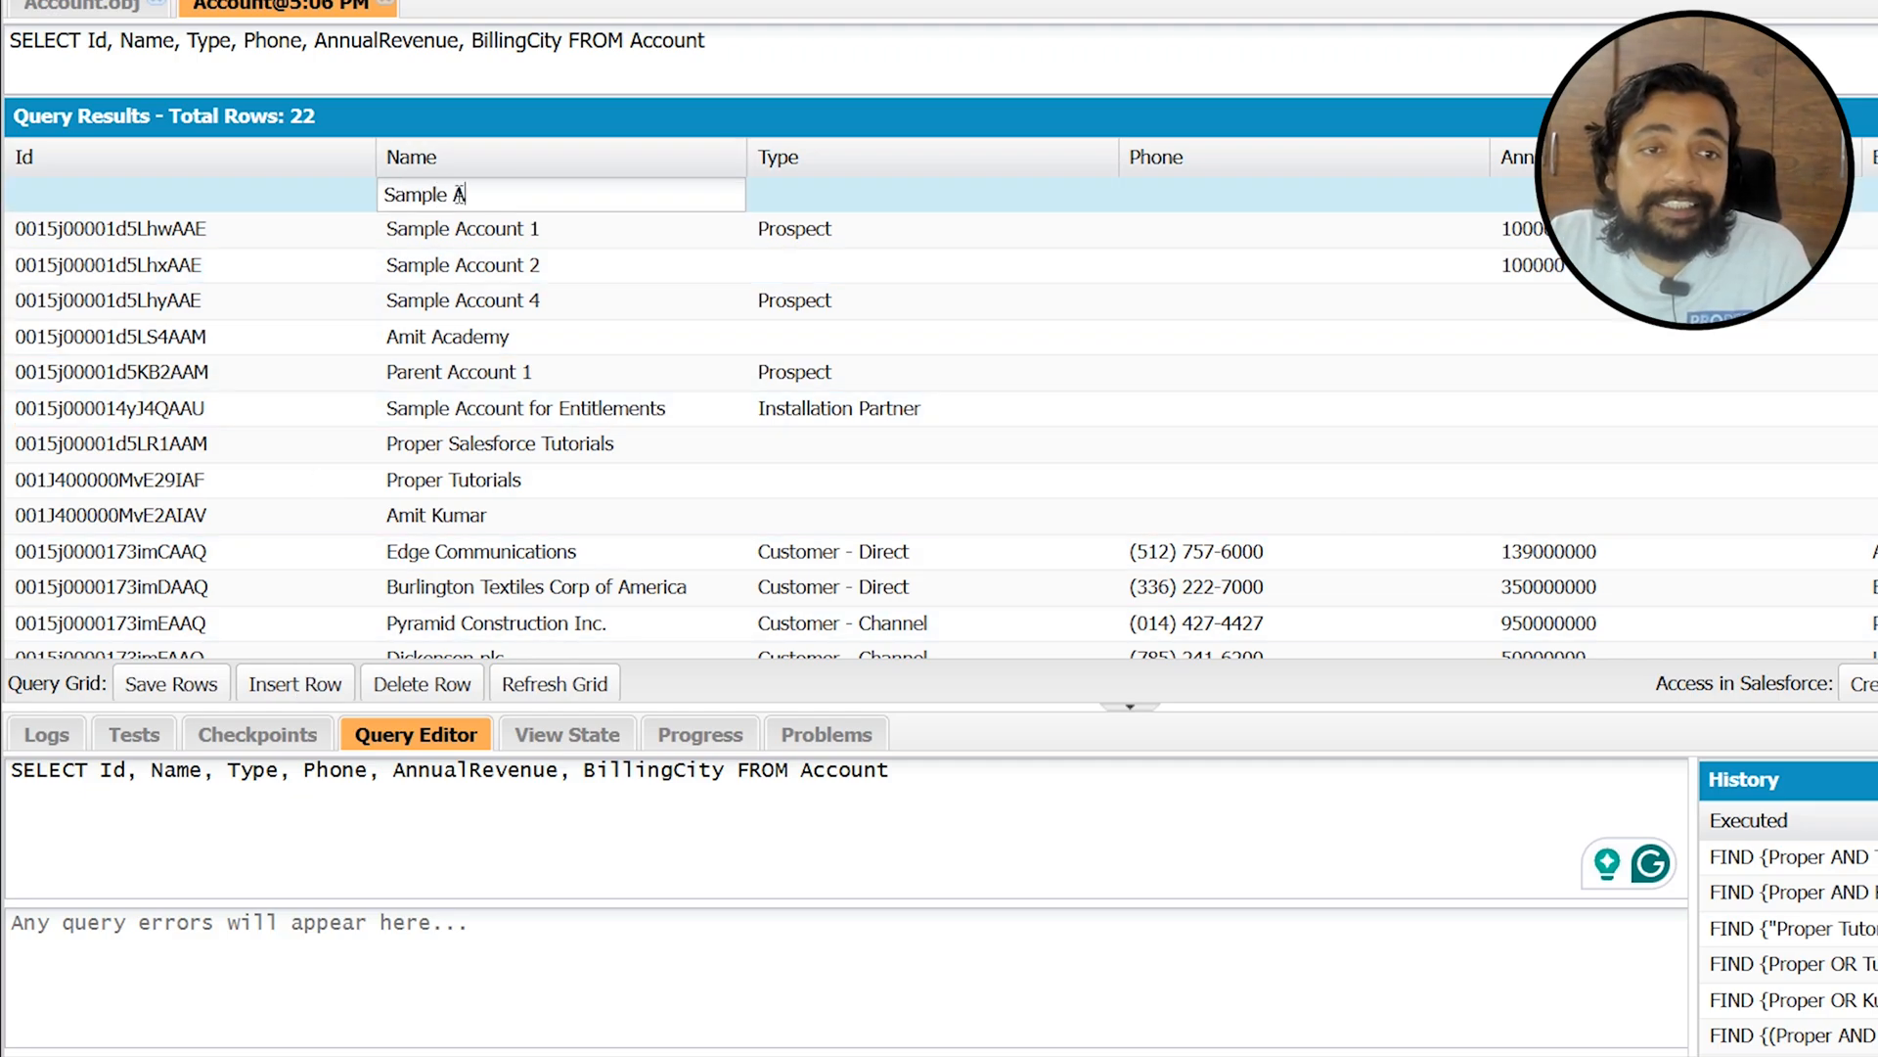
type("Sample Account 5")
key("Tab")
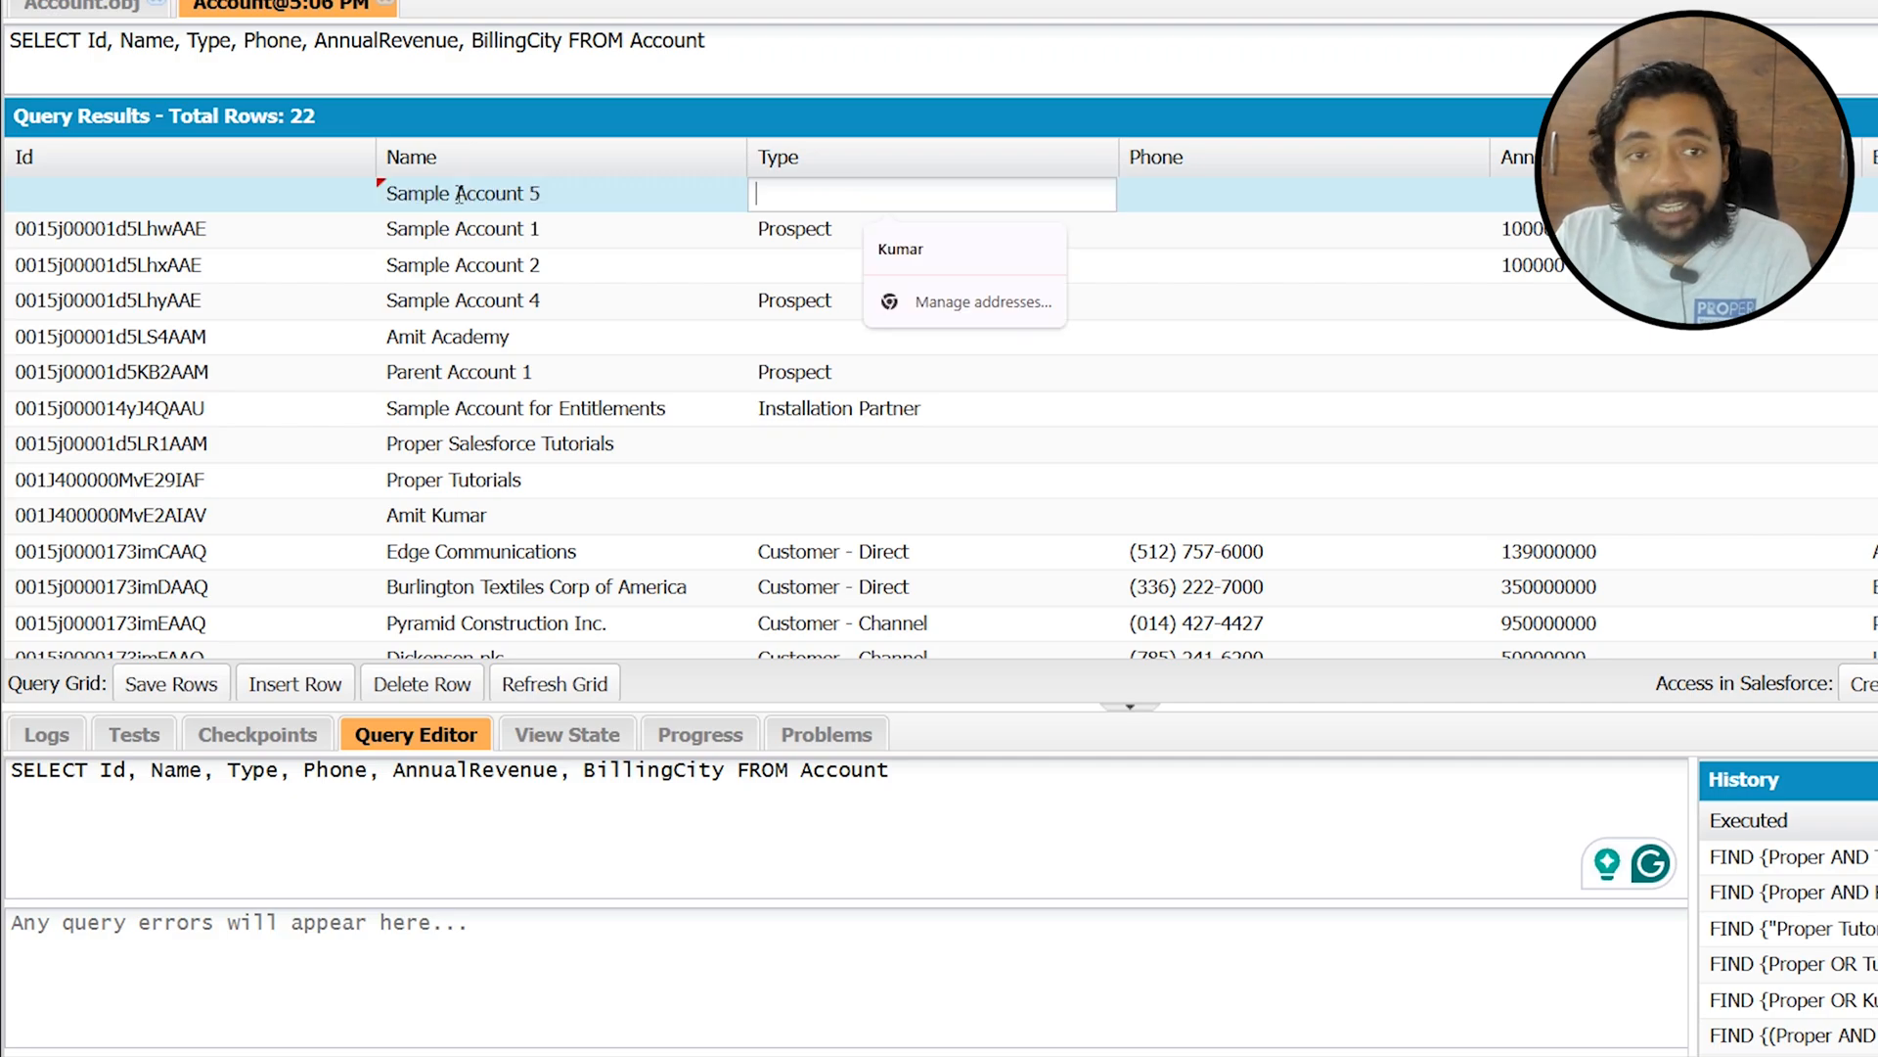
type("Prosp")
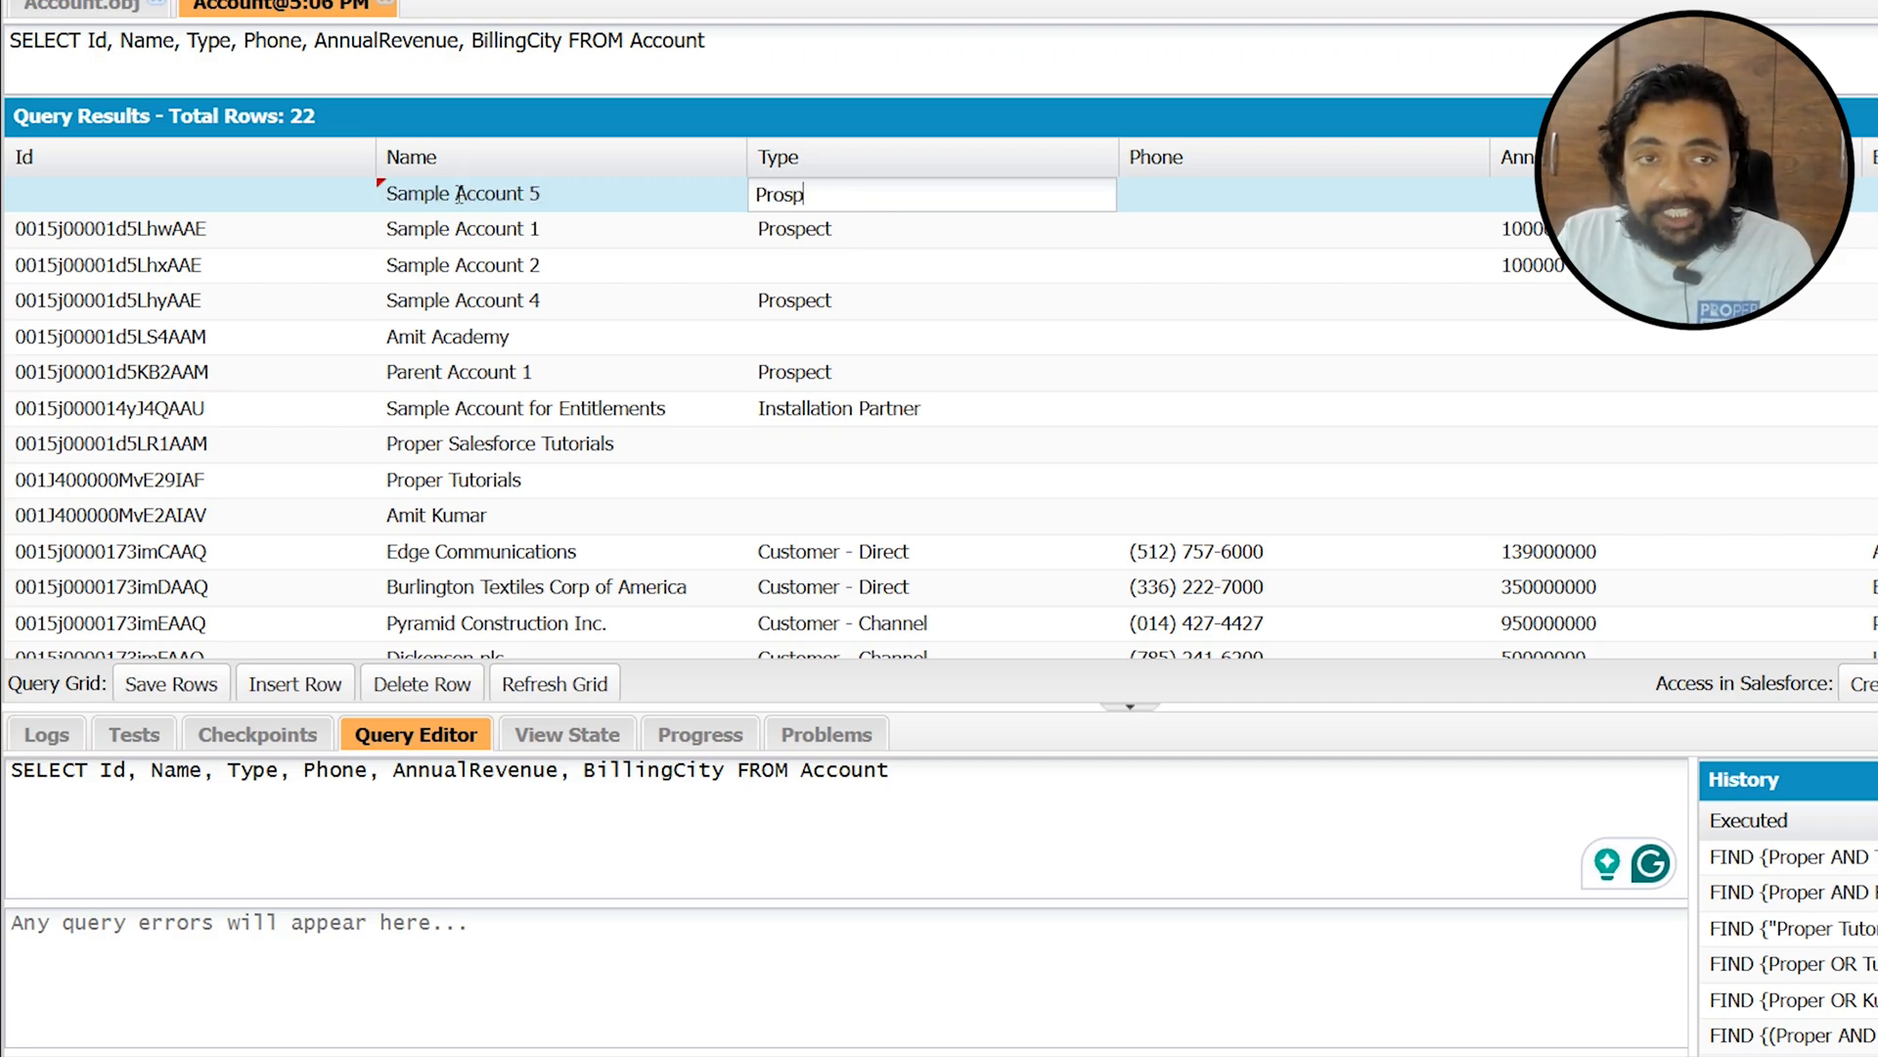
type("ect")
key("Tab")
key("Tab")
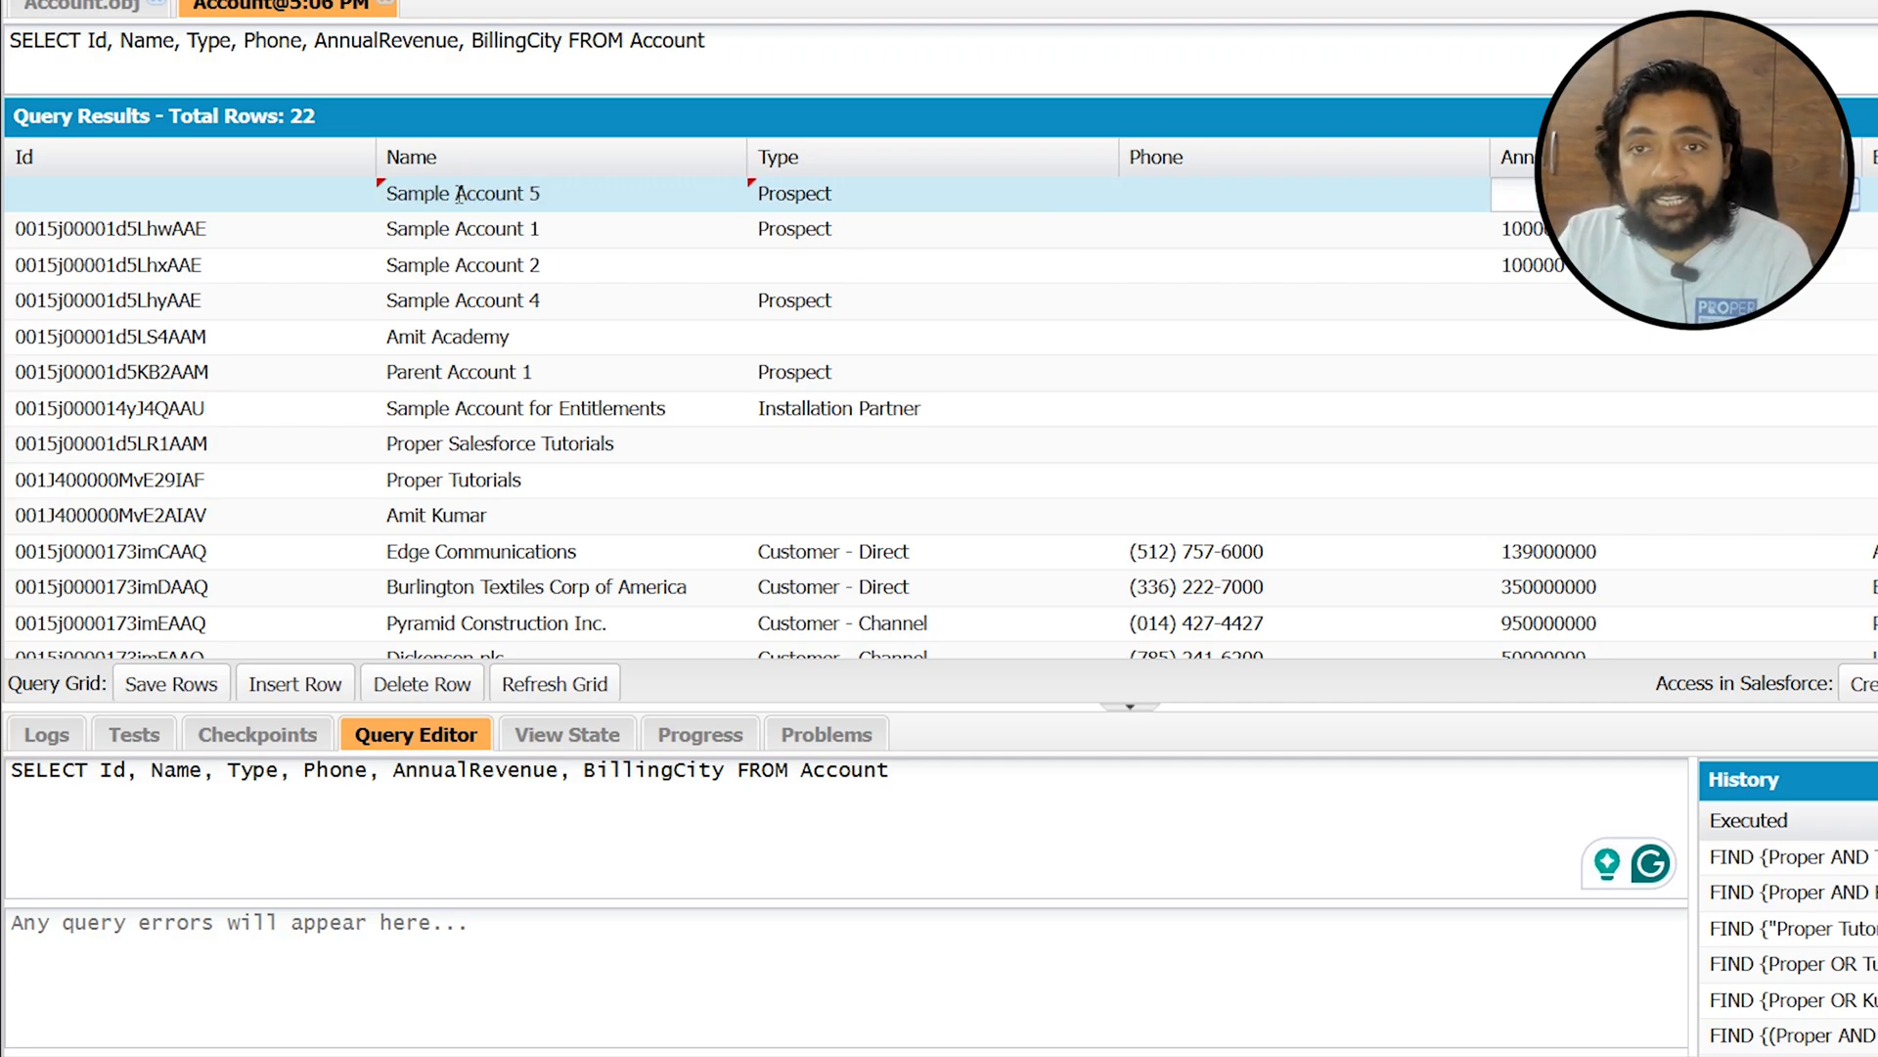
left_click(159, 690)
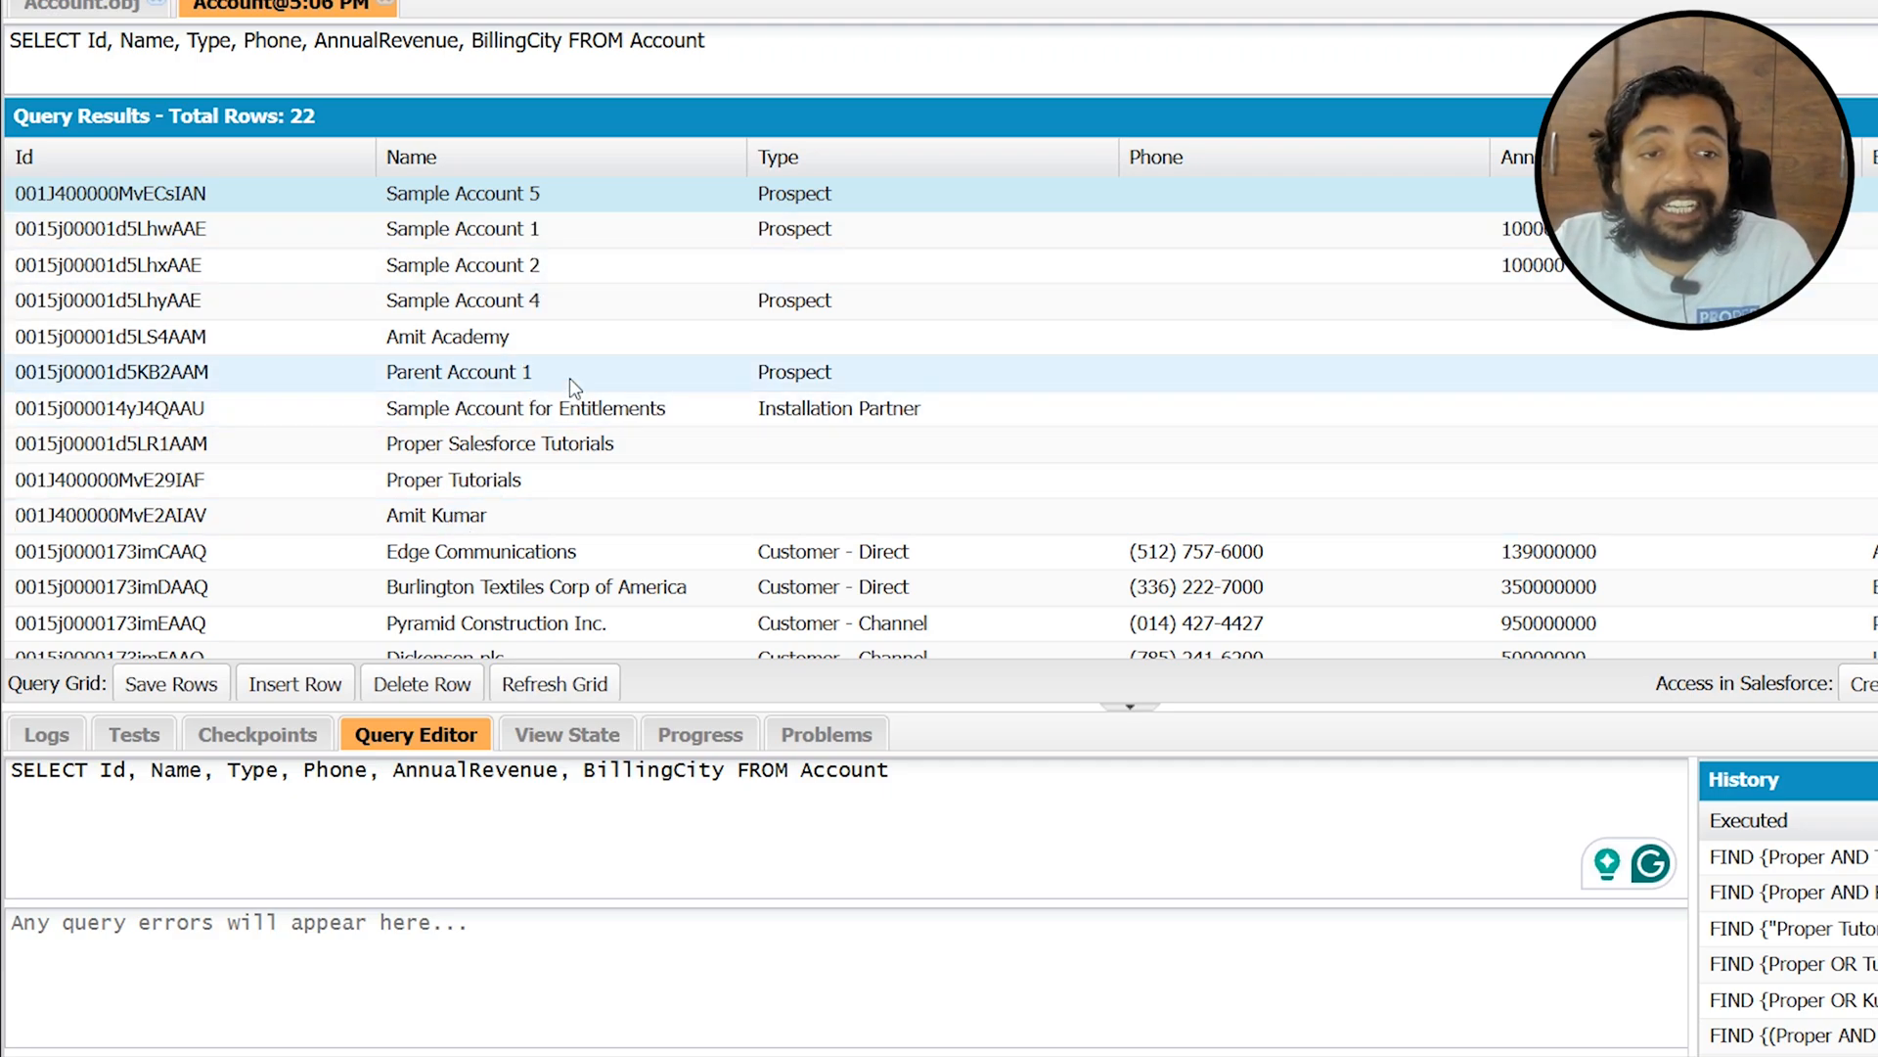
Delete the Amit Academy account row from the query results
left_click(572, 351)
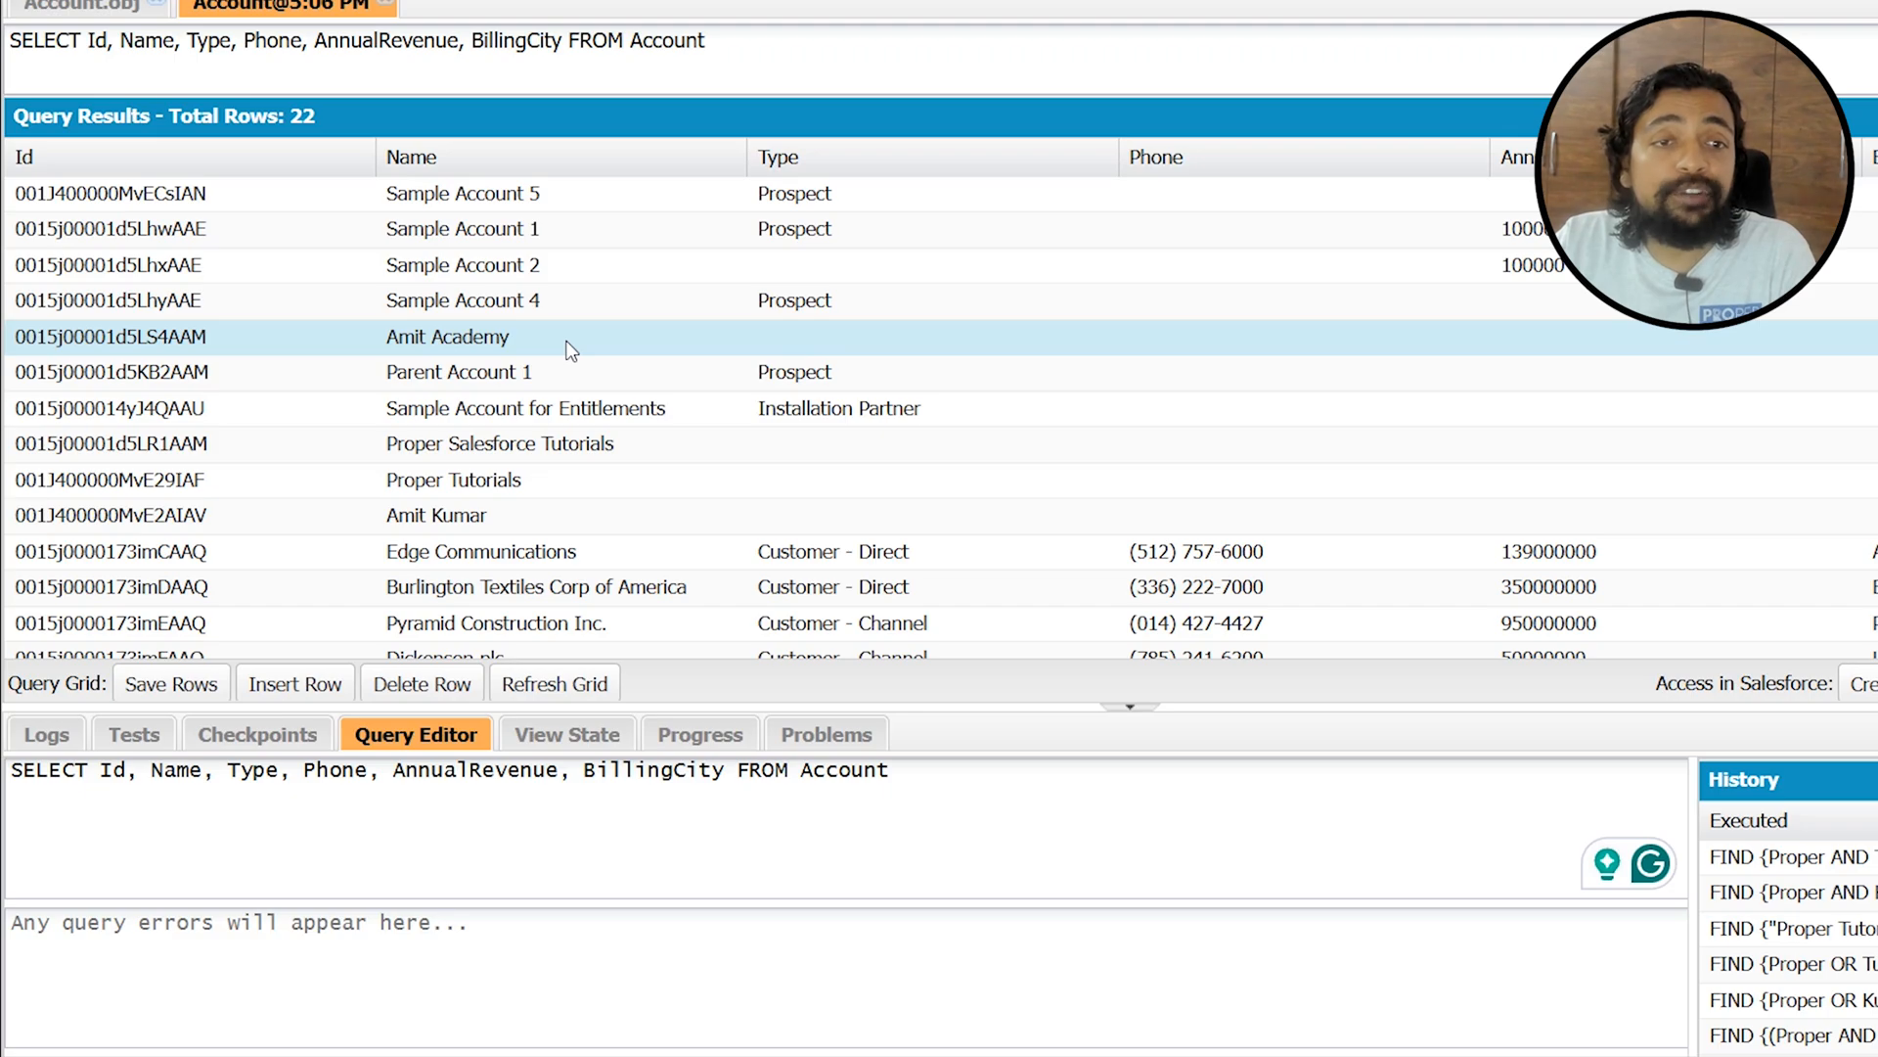
left_click(452, 687)
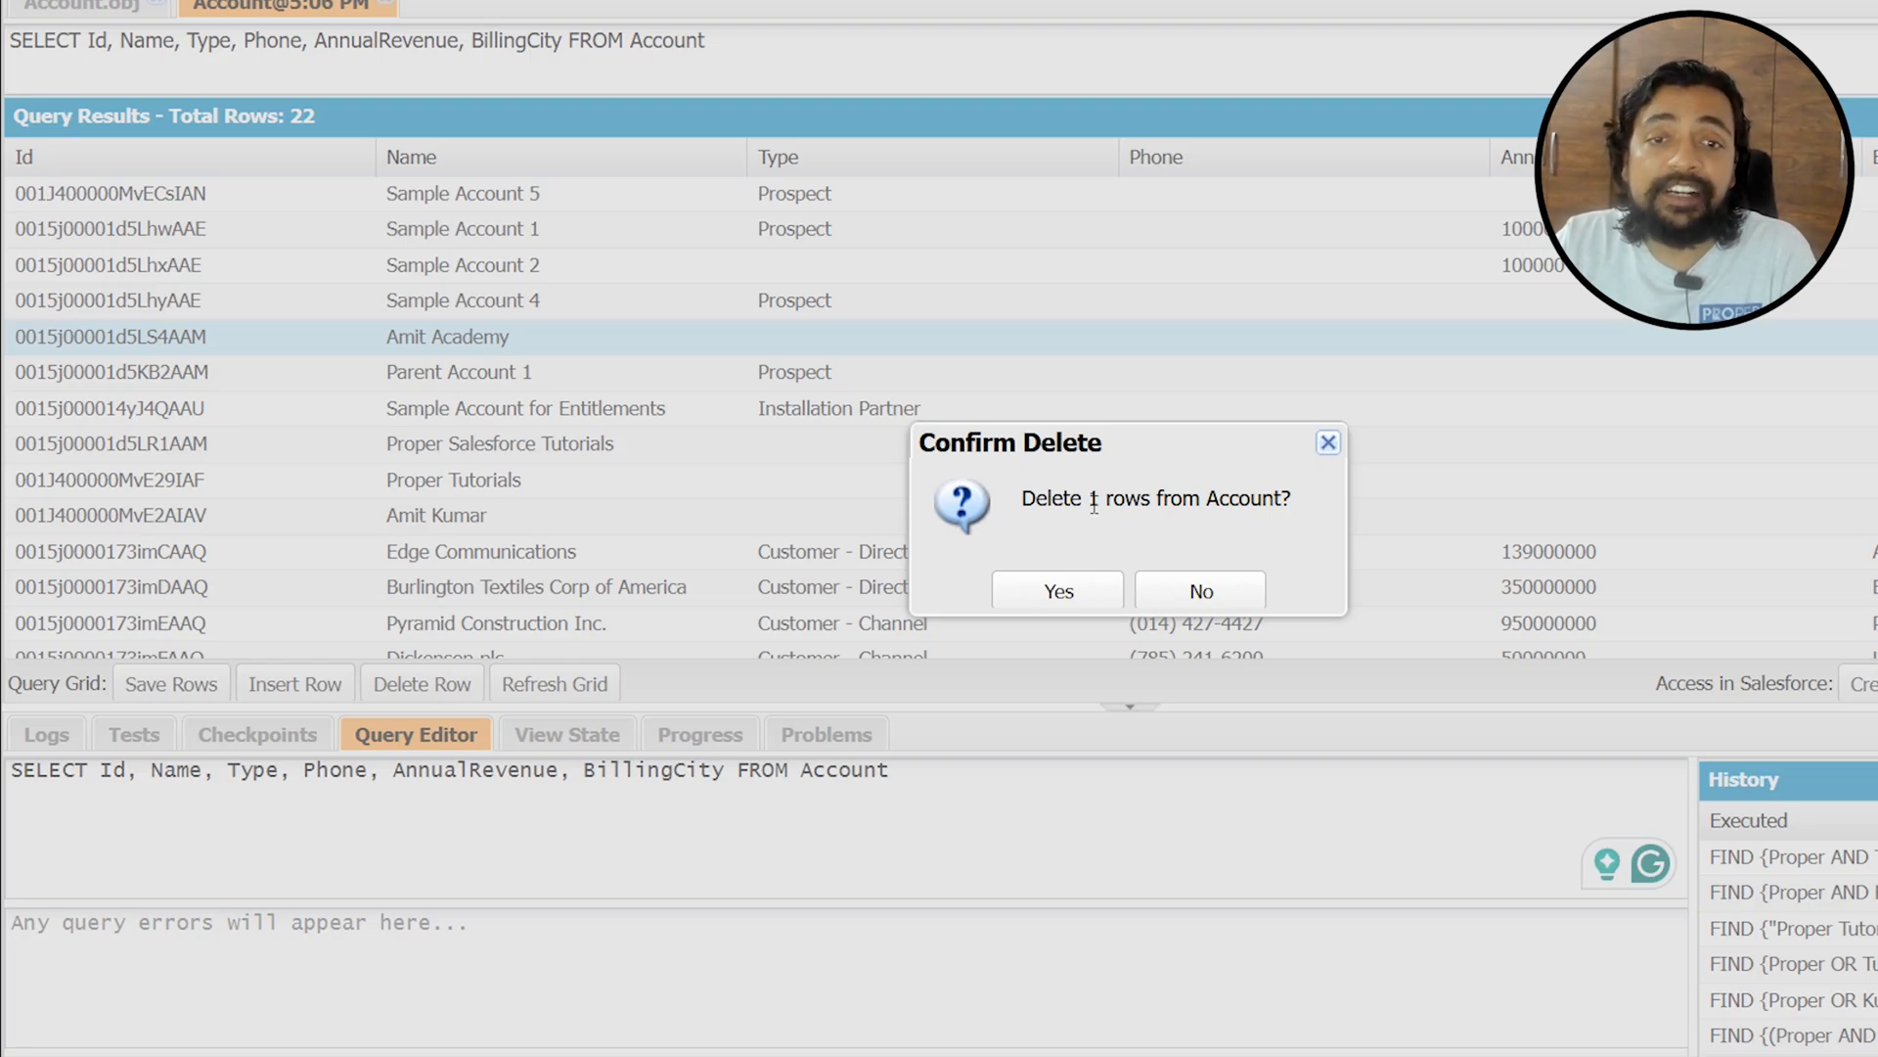
left_click(1080, 599)
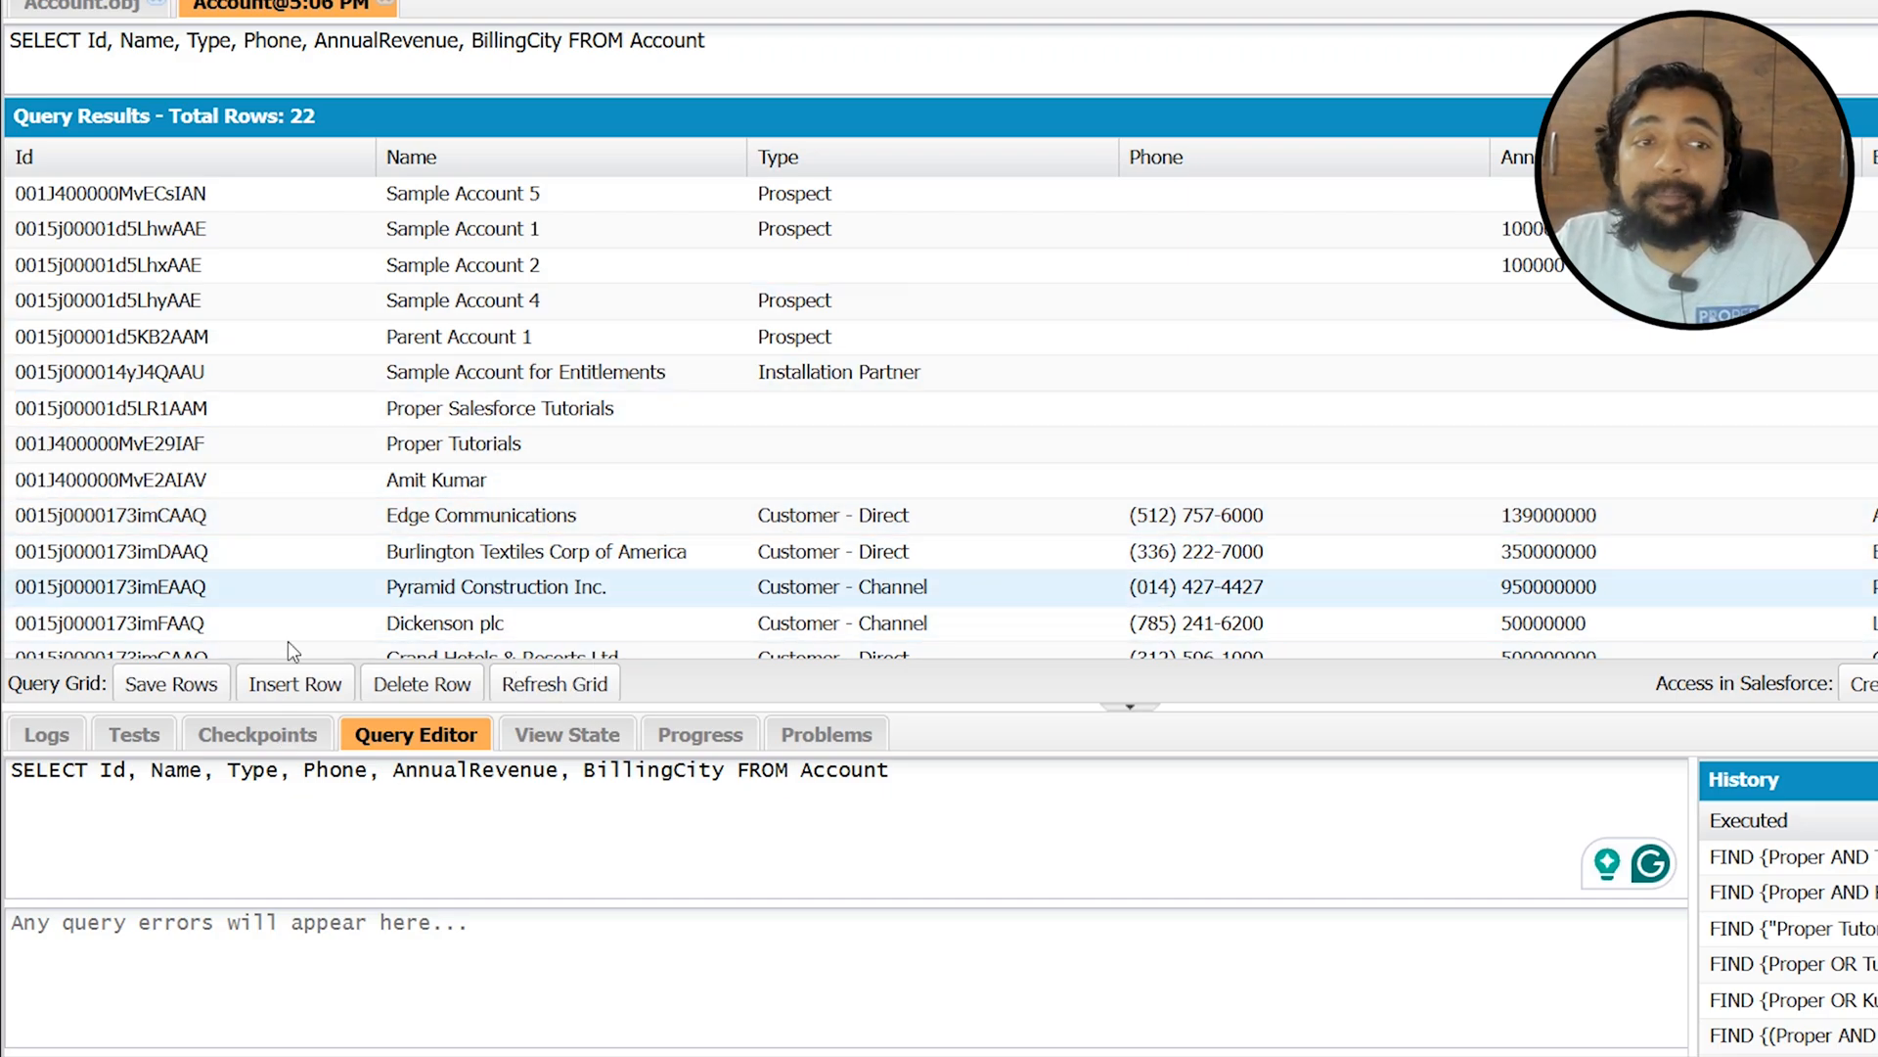
Delete the account row directly below Proper Tutorials from the query results
left_click(485, 489)
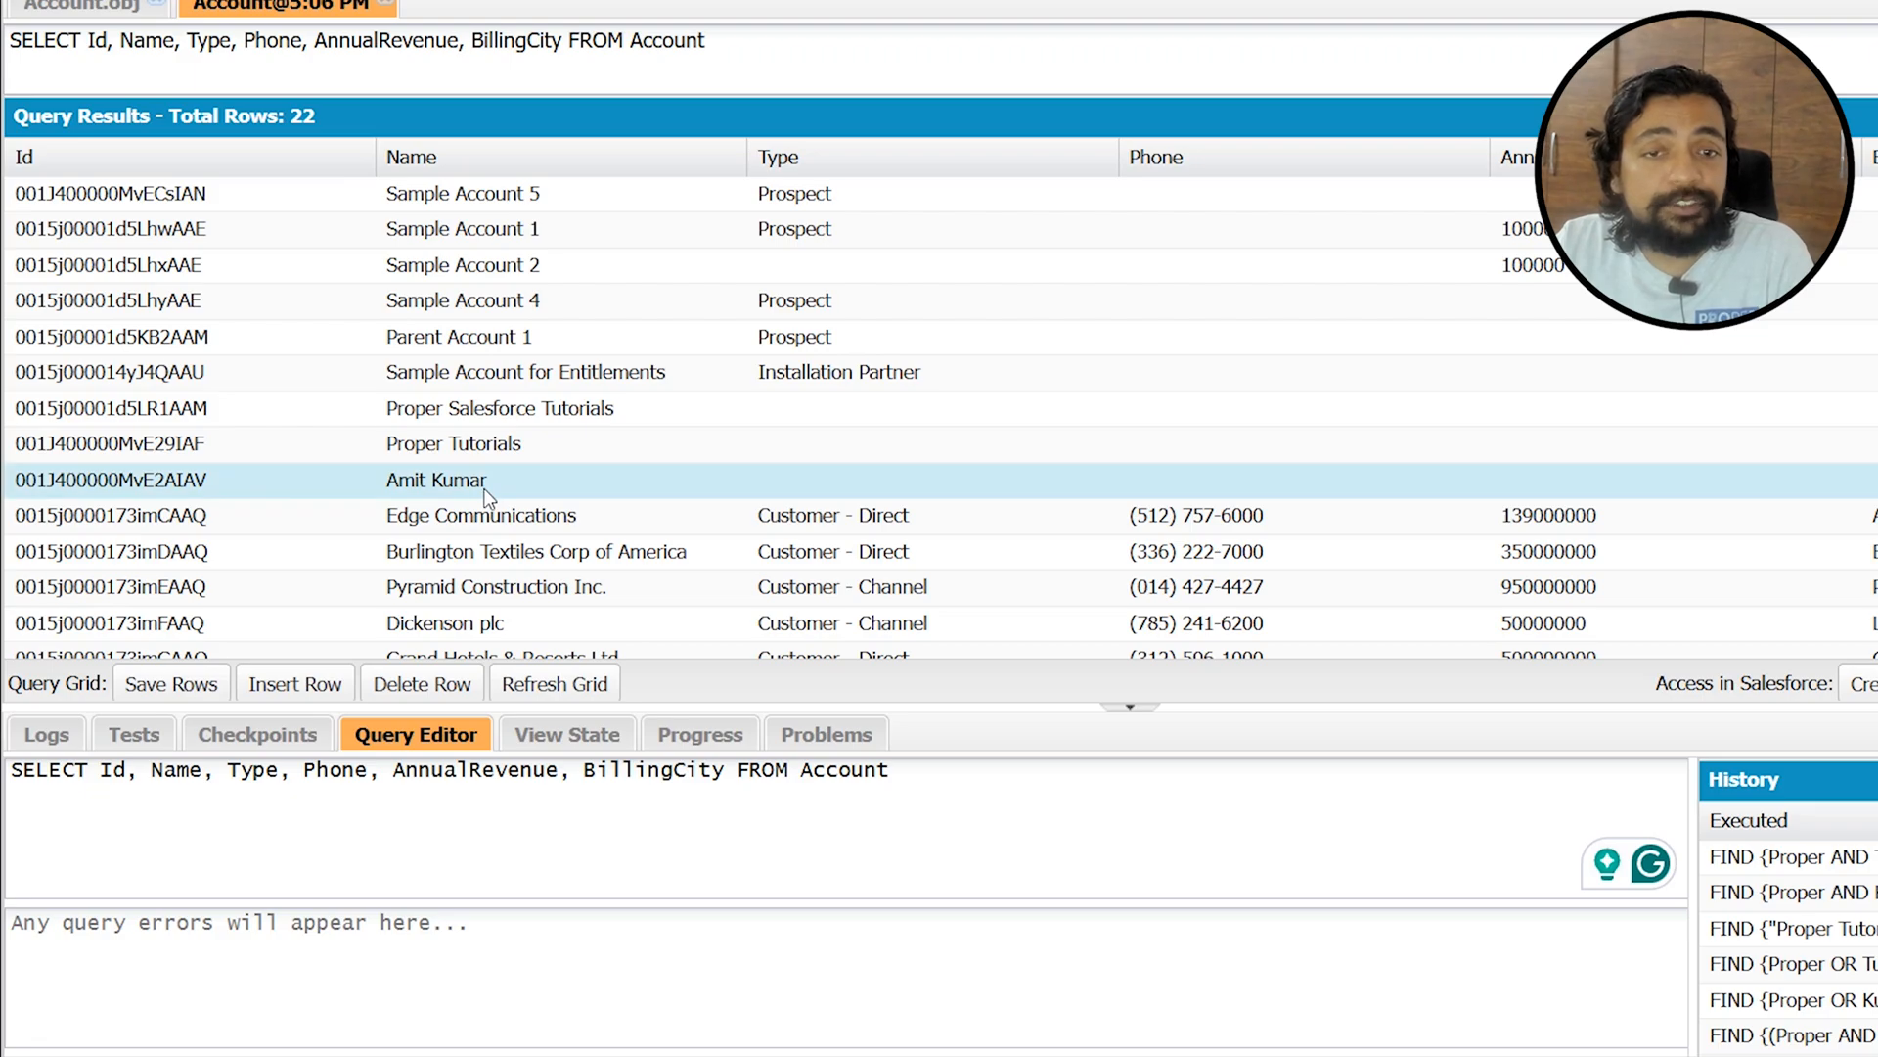
left_click(419, 683)
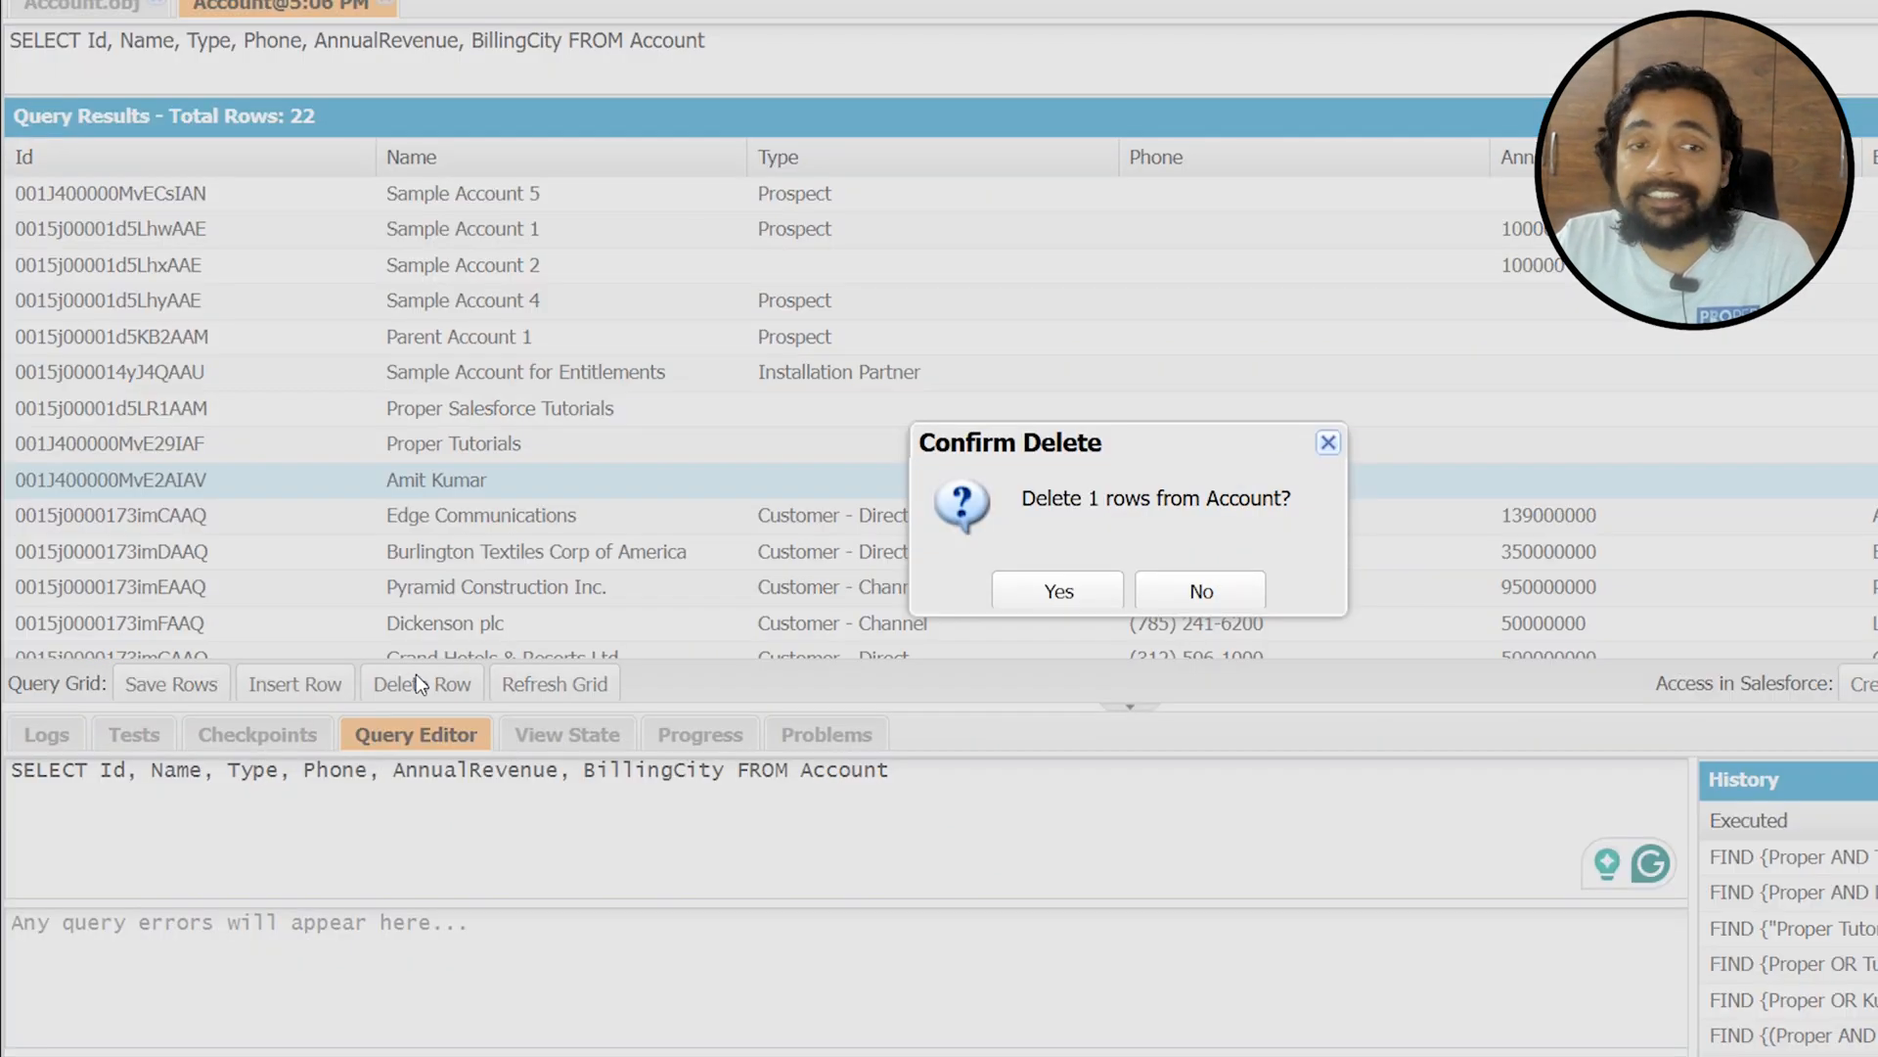
left_click(1029, 589)
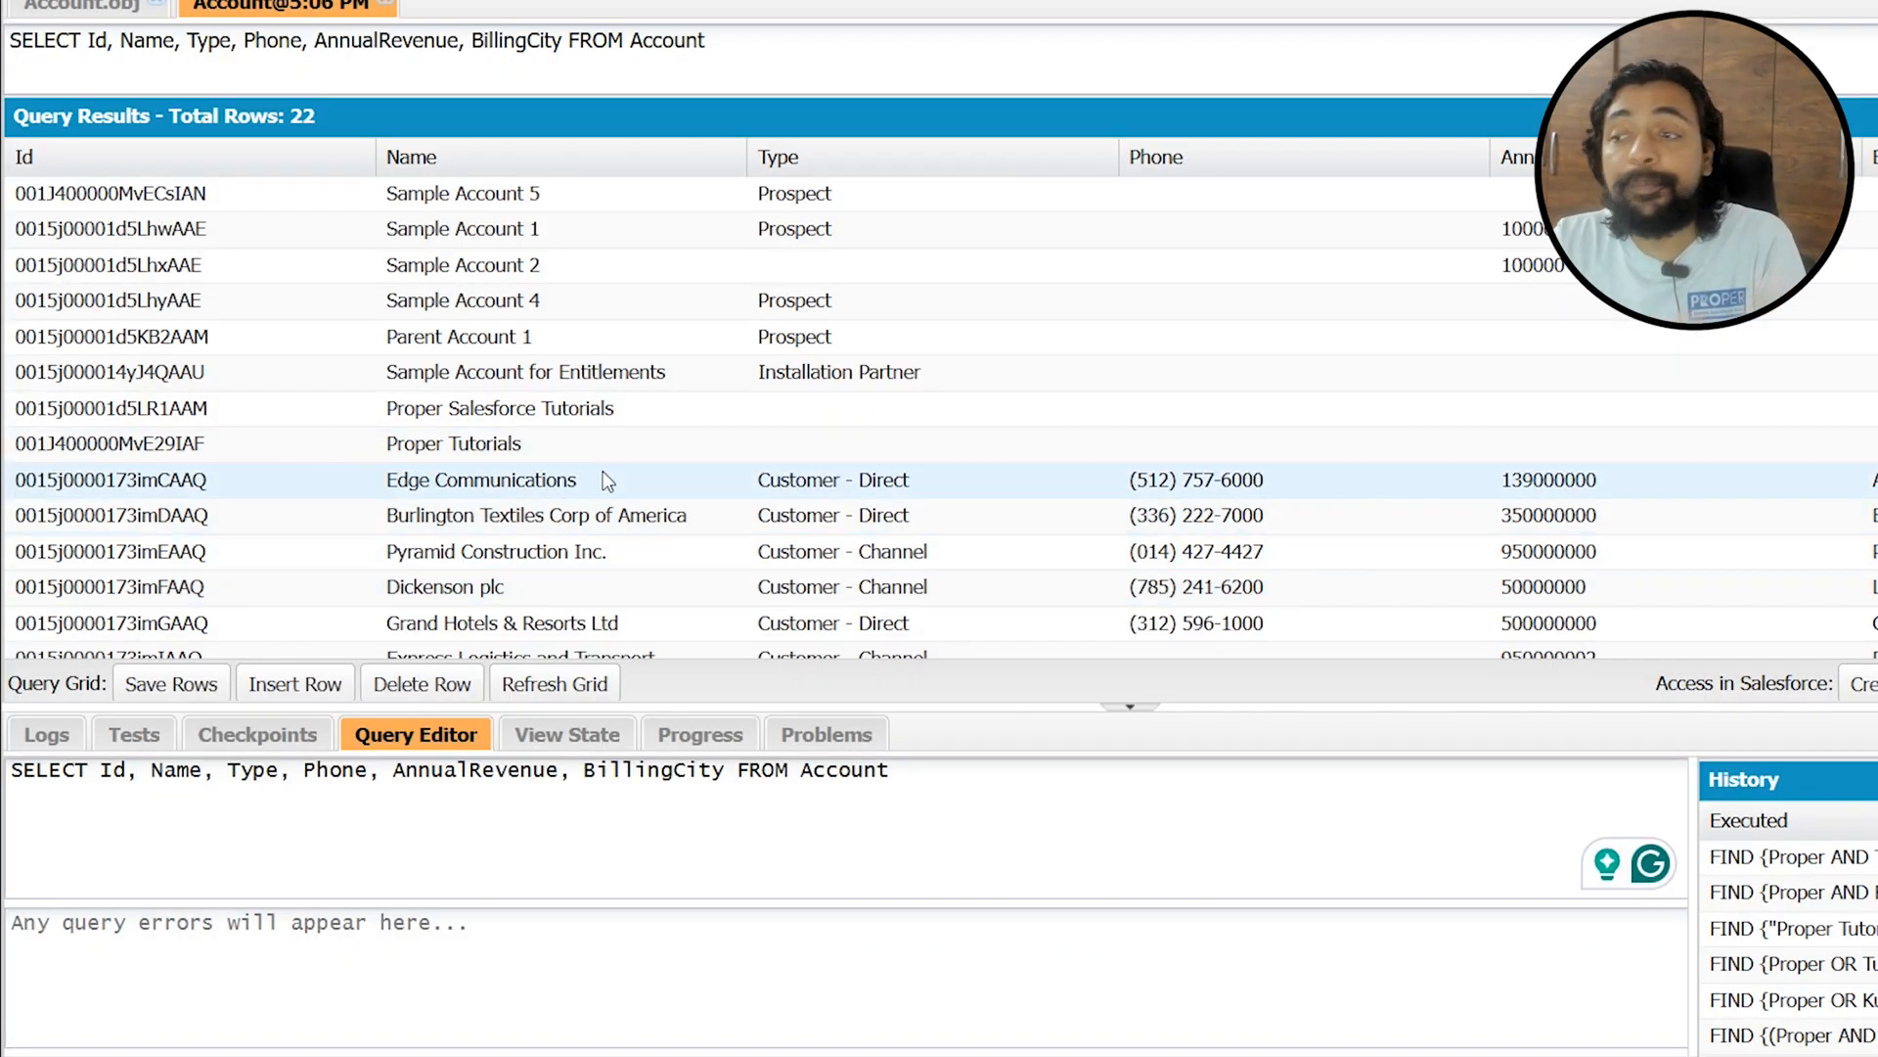